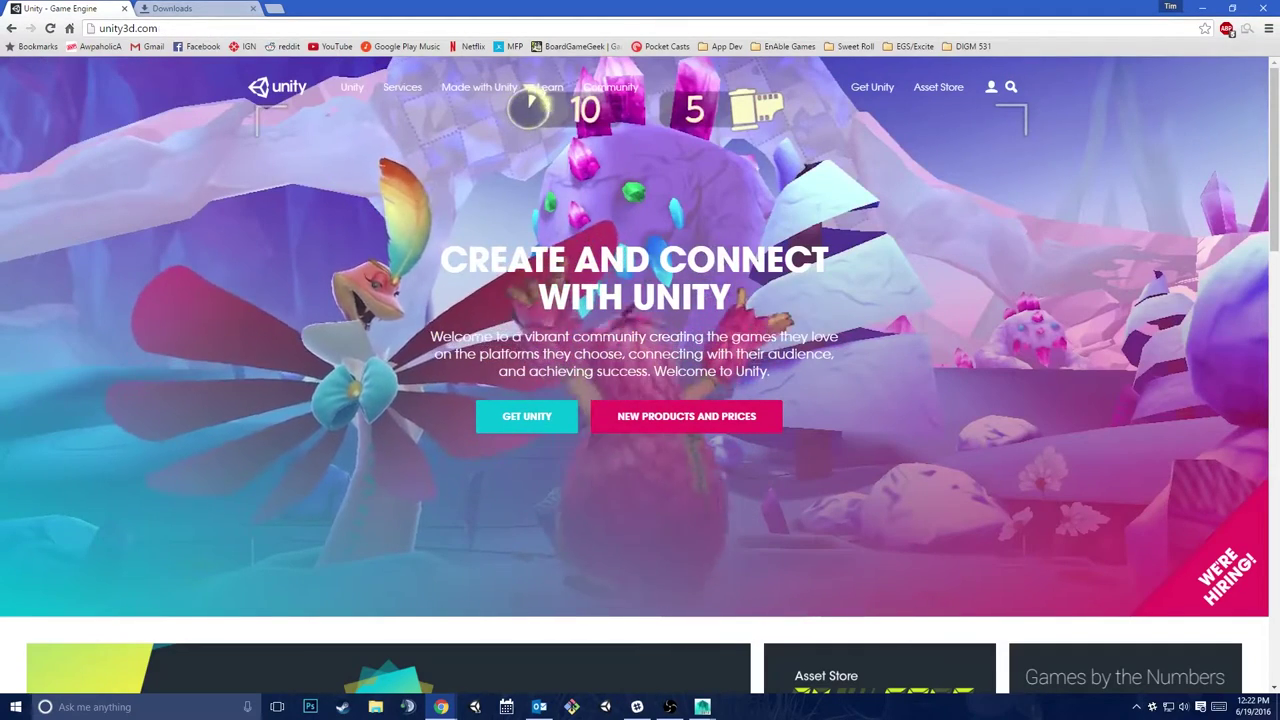
Step: Download the Windows installer for the free Personal edition of Unity from the Get Unity page
left_click(527, 416)
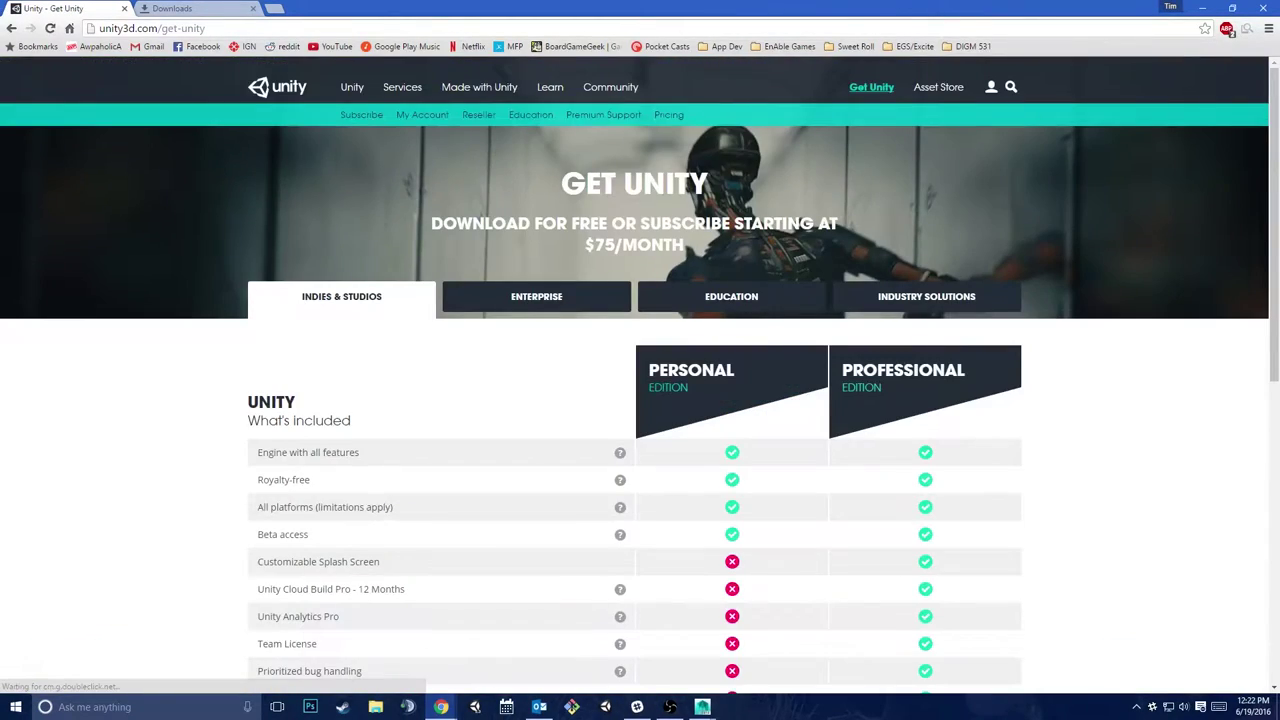
scroll(634, 375, "down", 10)
scroll(634, 375, "up", 8)
scroll(640, 400, "down", 3)
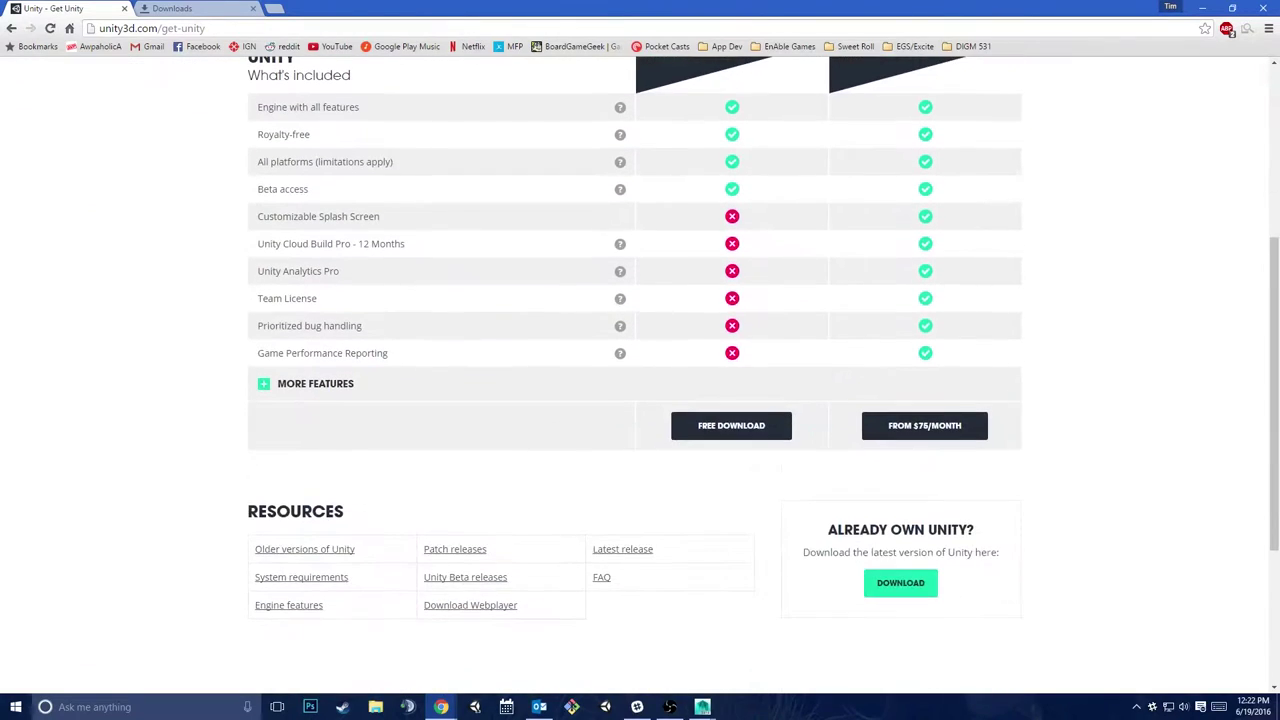
left_click(731, 425)
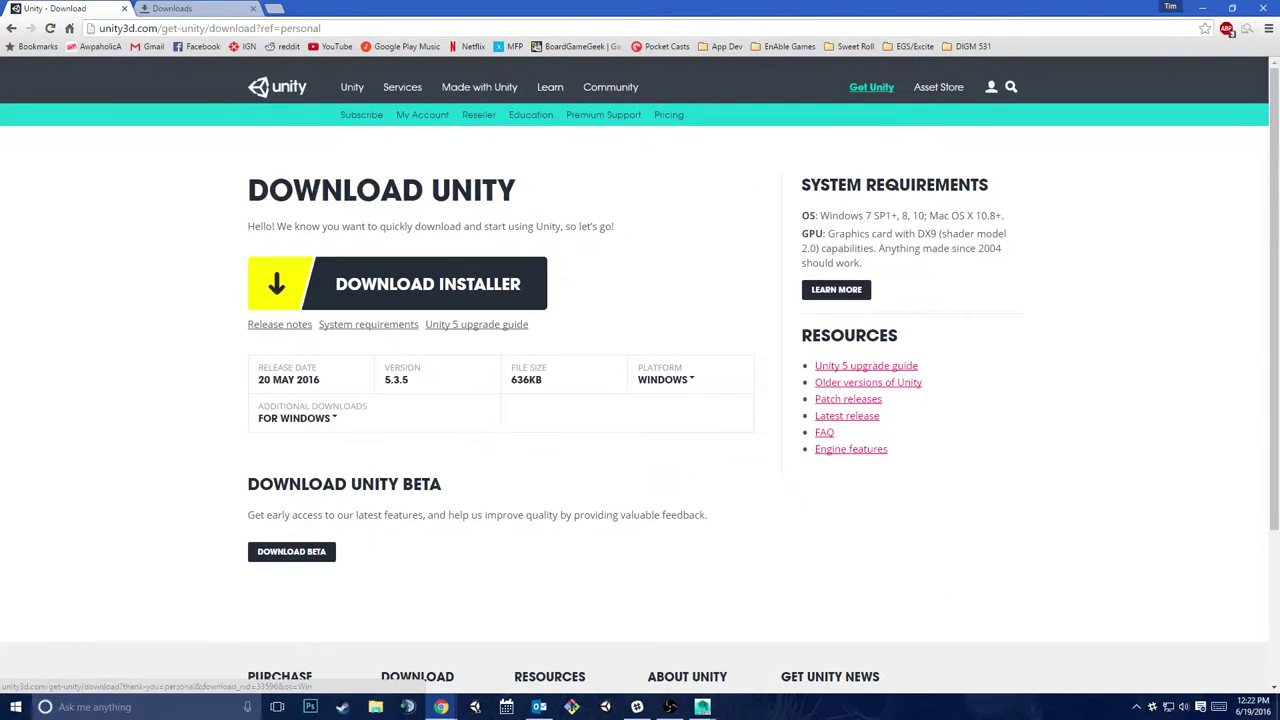
left_click(427, 284)
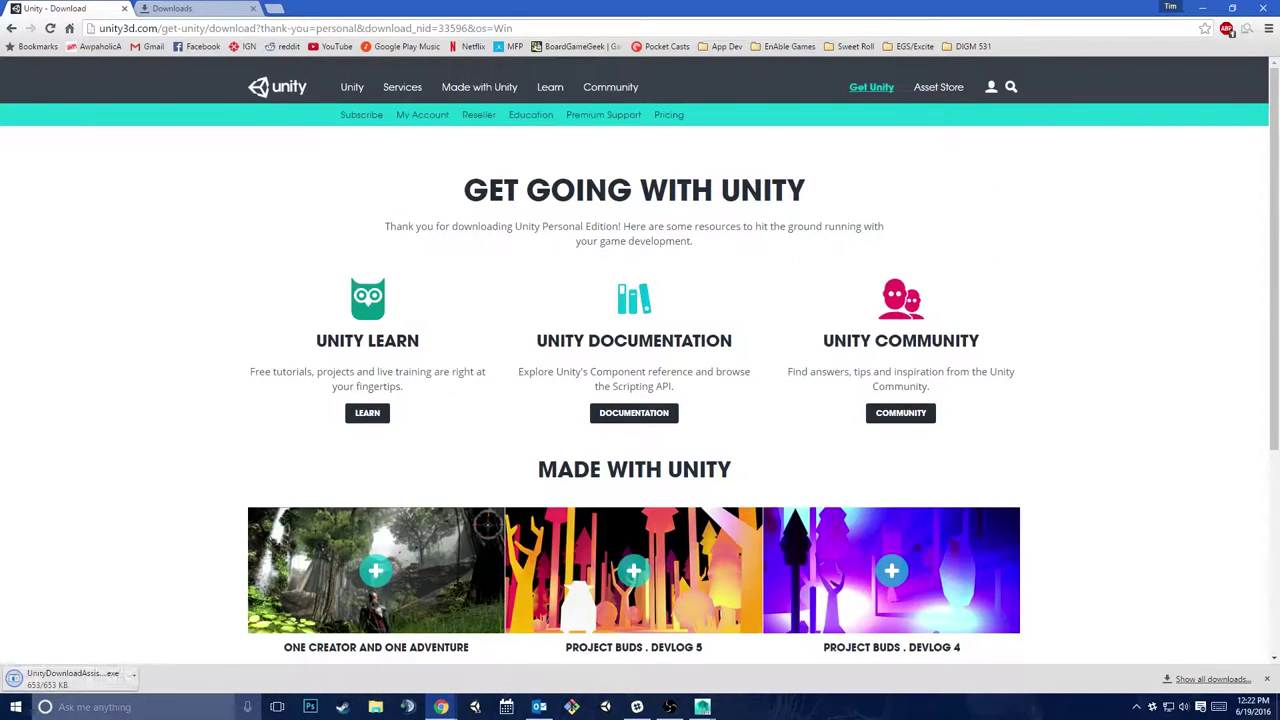
Step: Run the downloaded UnityDownloadAssistant-5.3.5f1 (1).exe from the browser's list of downloads
left_click(133, 679)
left_click(178, 656)
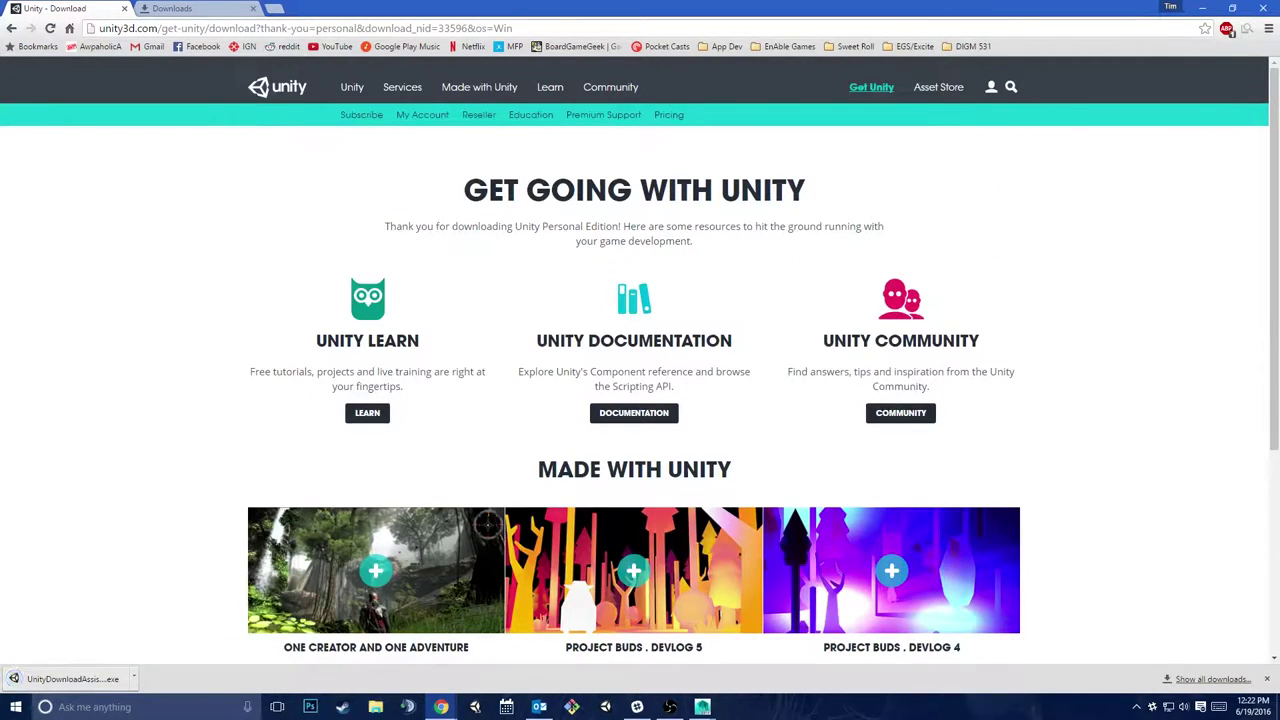
left_click(190, 8)
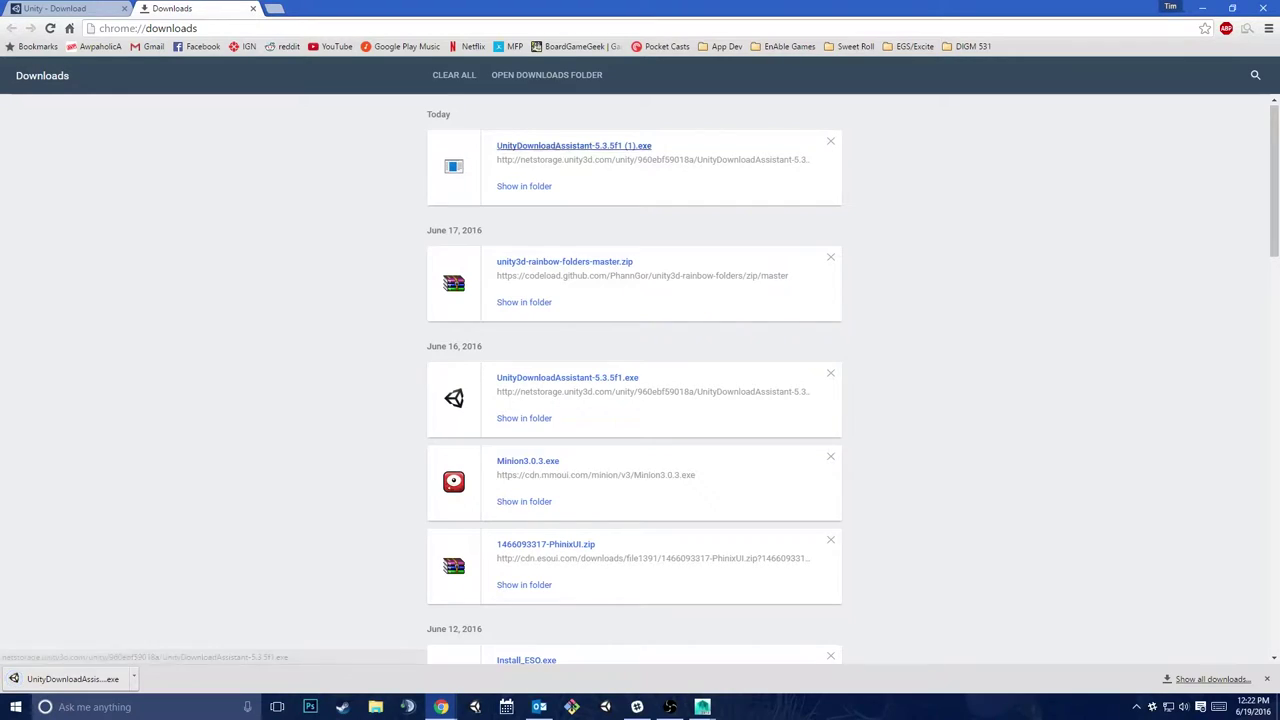
left_click(574, 146)
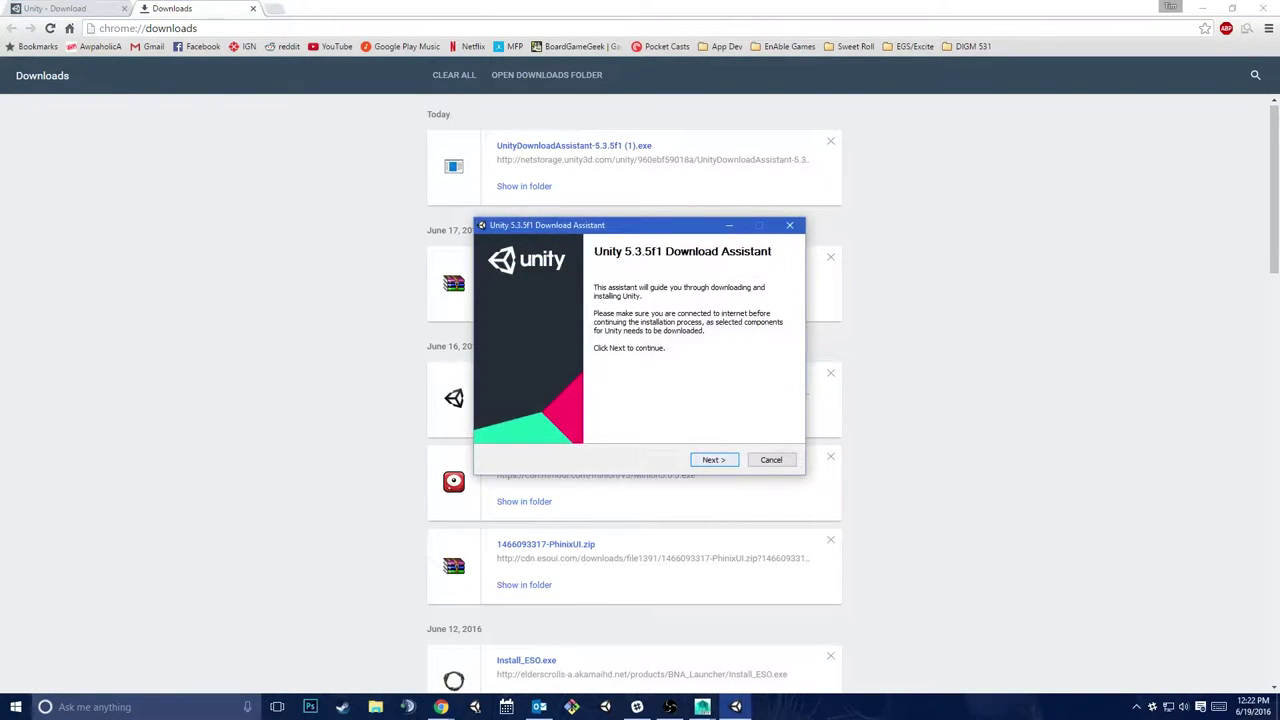
Step: Go past the Download Assistant's welcome page and accept the license agreement to reach the component selection
key("Return")
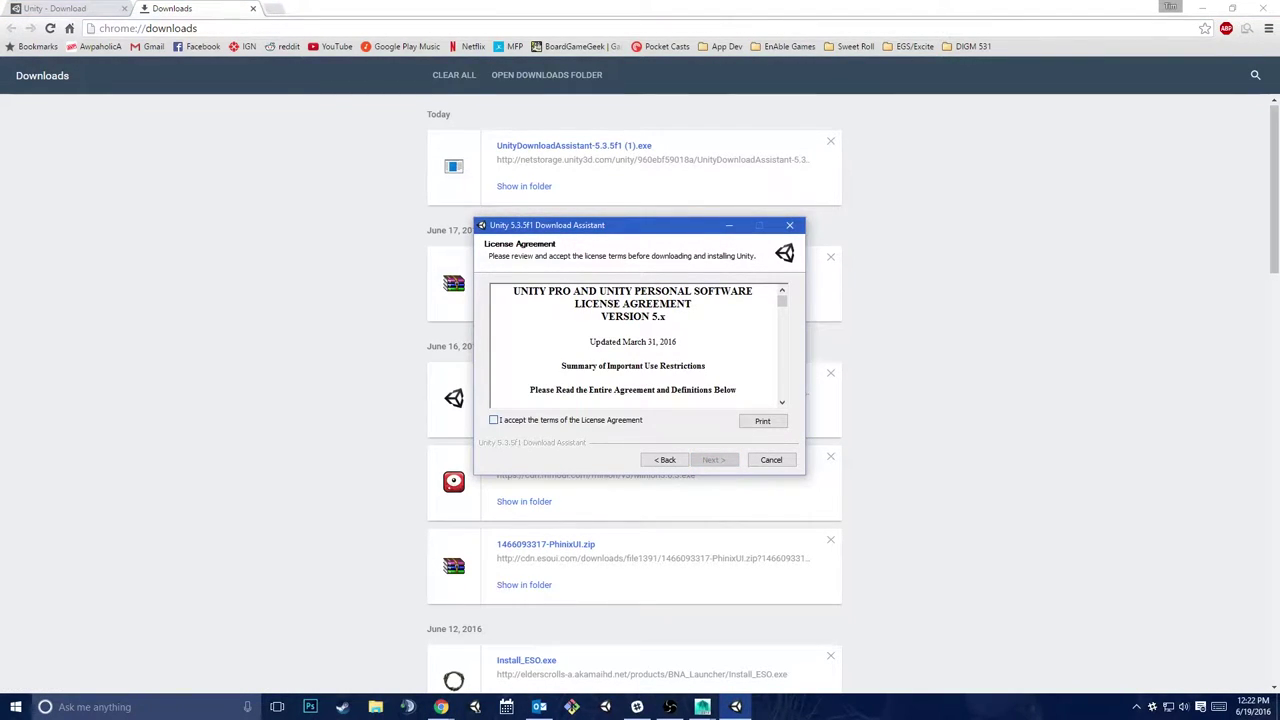
left_click(493, 420)
key("Return")
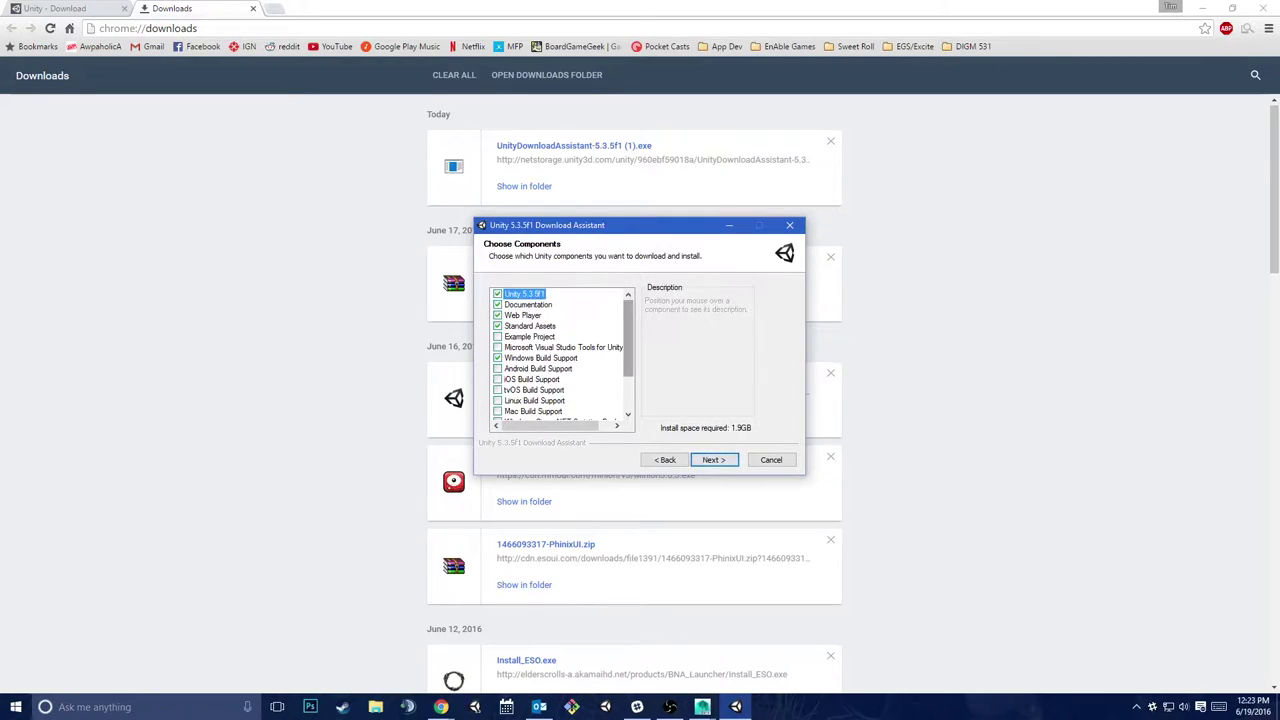
Step: Review the installable Unity components and include Microsoft Visual Studio Tools for Unity
left_click_drag(674, 226, 675, 198)
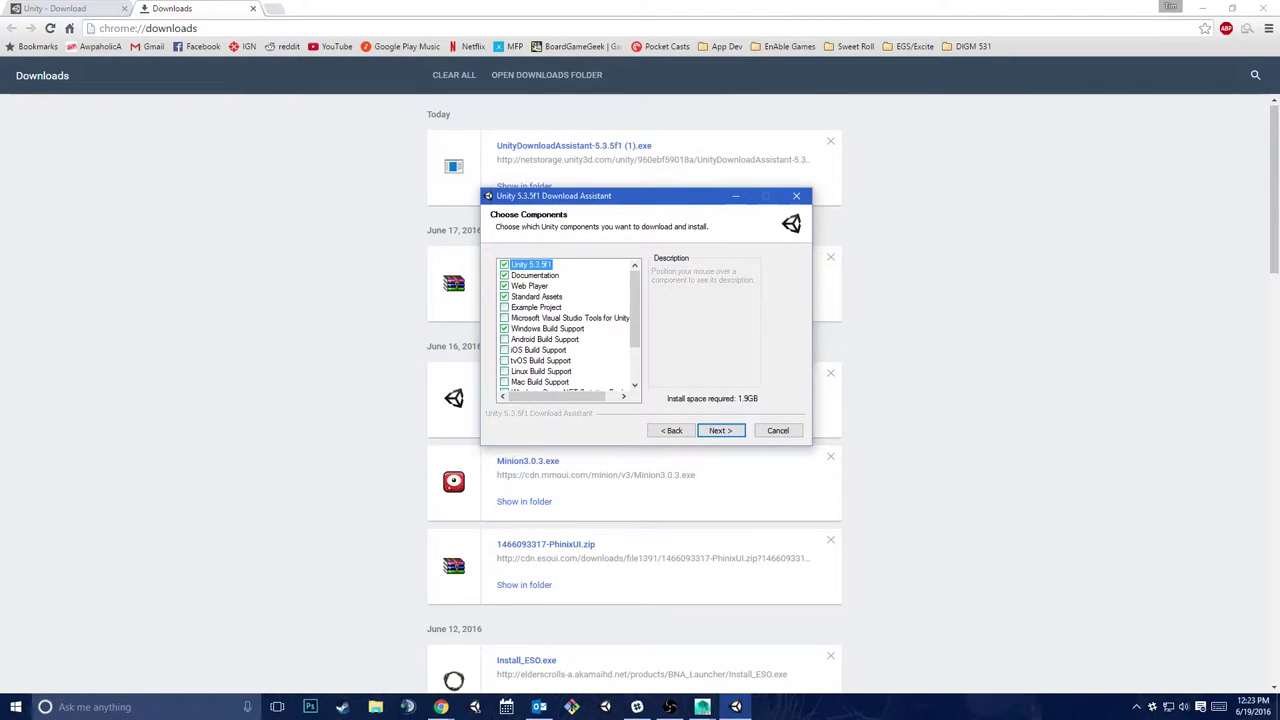
mouse_move(530, 285)
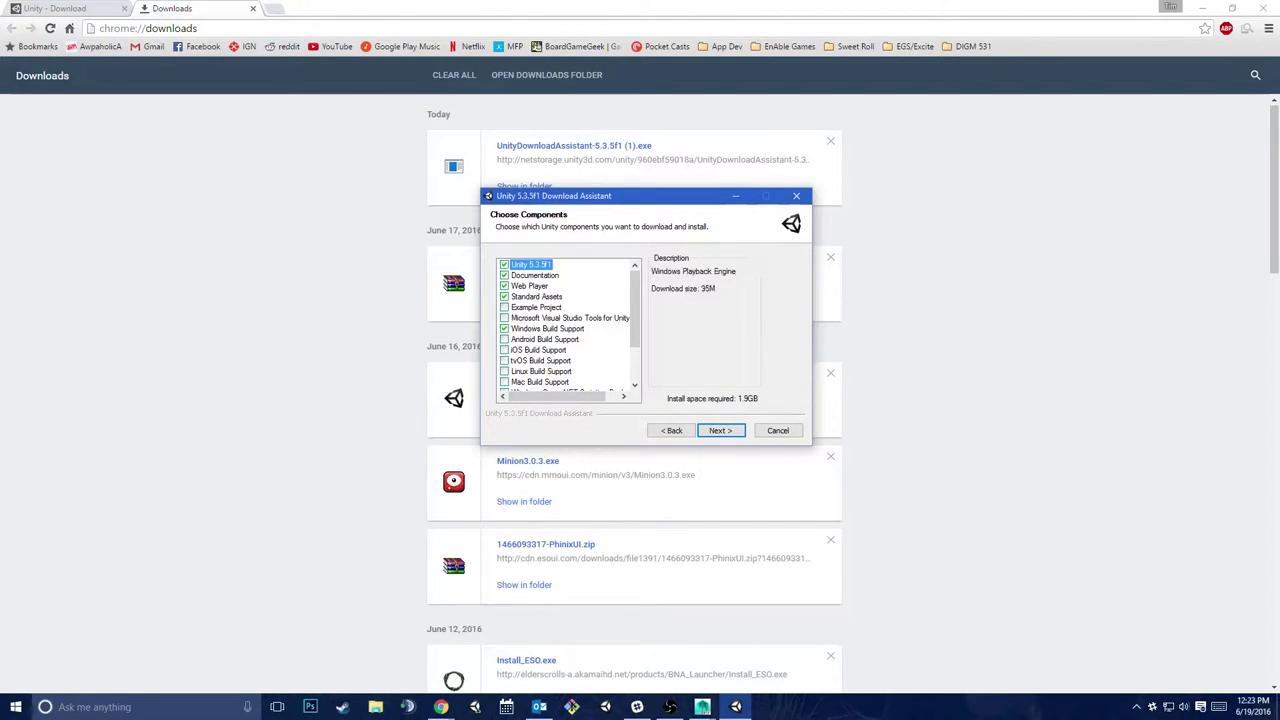
scroll(560, 297, "down", 1)
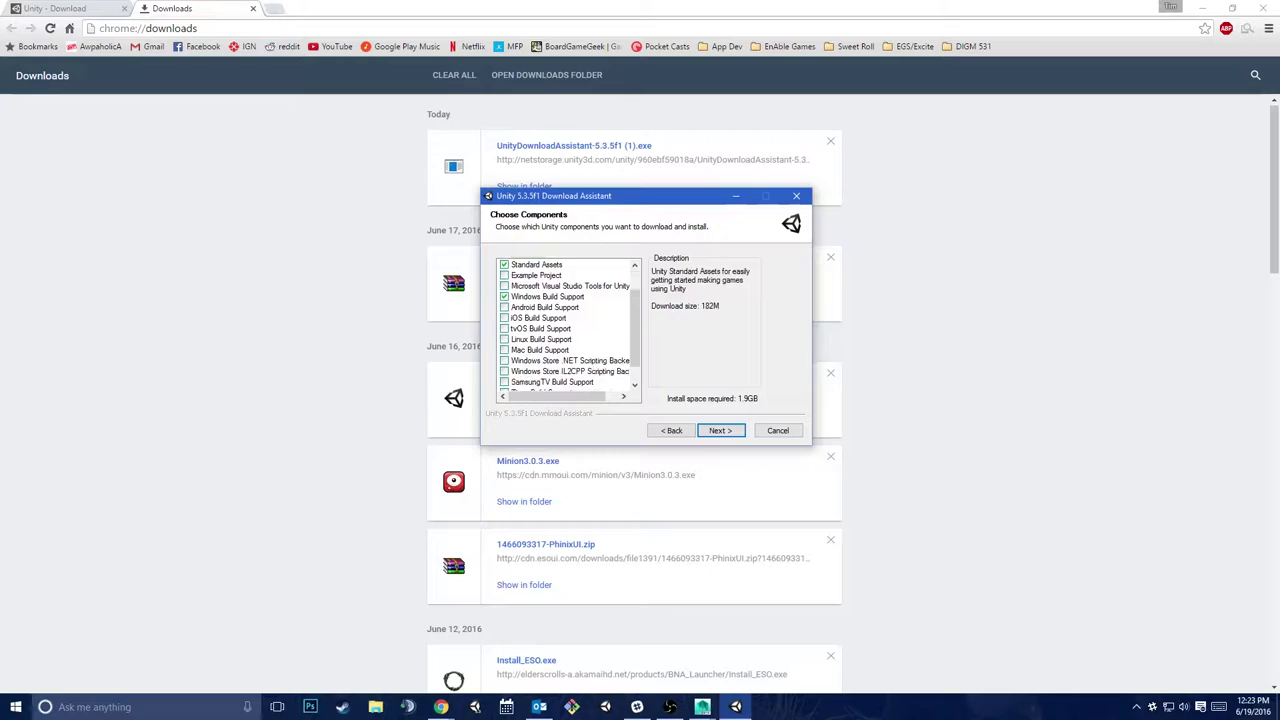
scroll(560, 297, "up", 1)
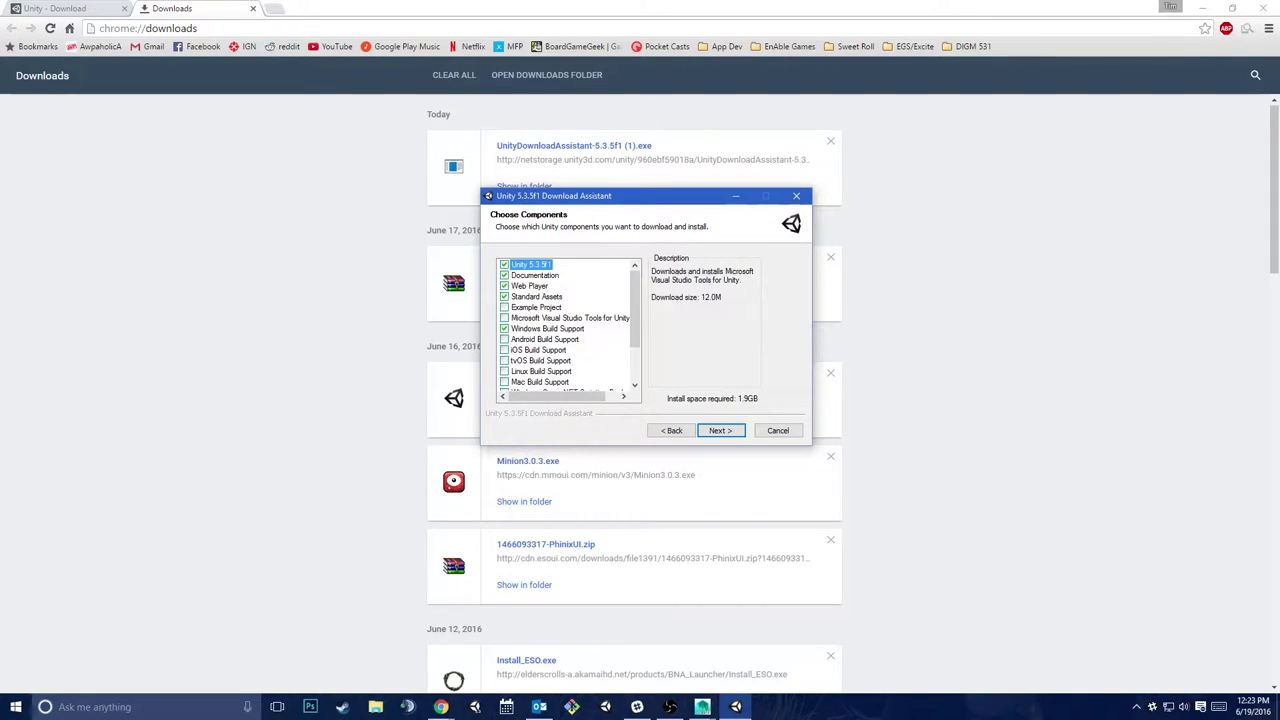
left_click(504, 318)
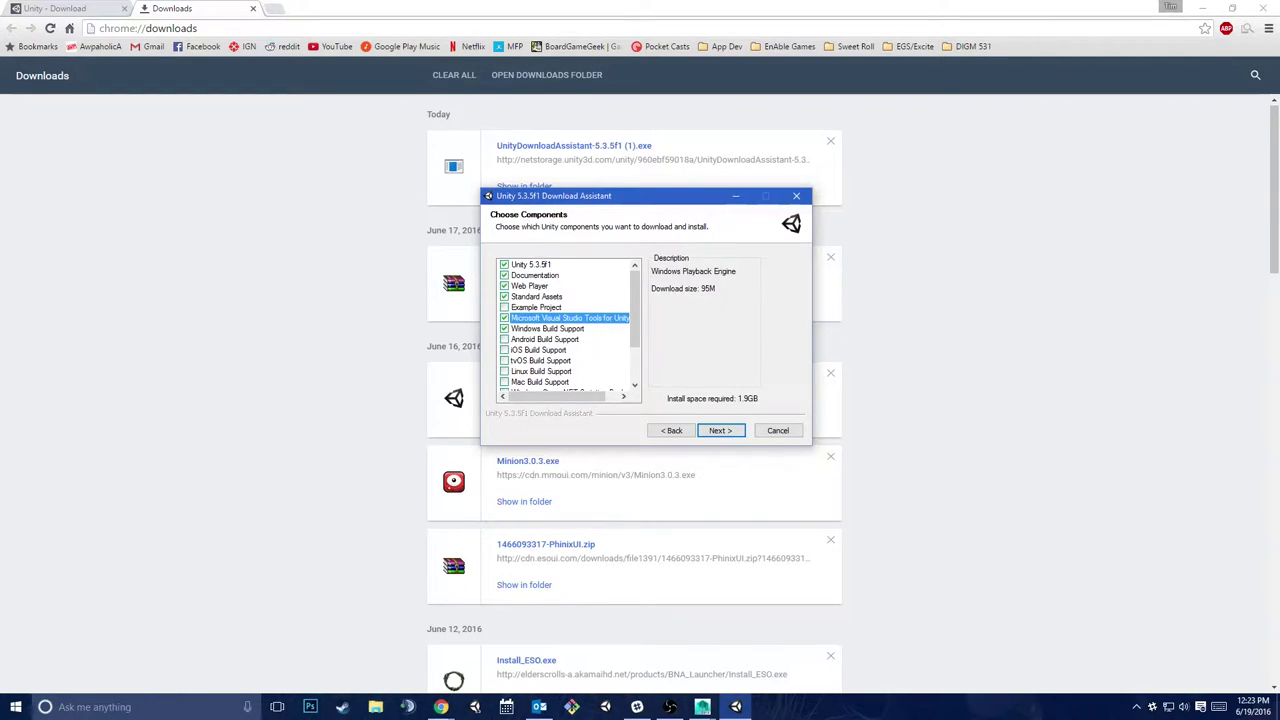
Step: Include Mac Build Support and WebGL Build Support among the Unity components for installation
scroll(506, 332, "down", 2)
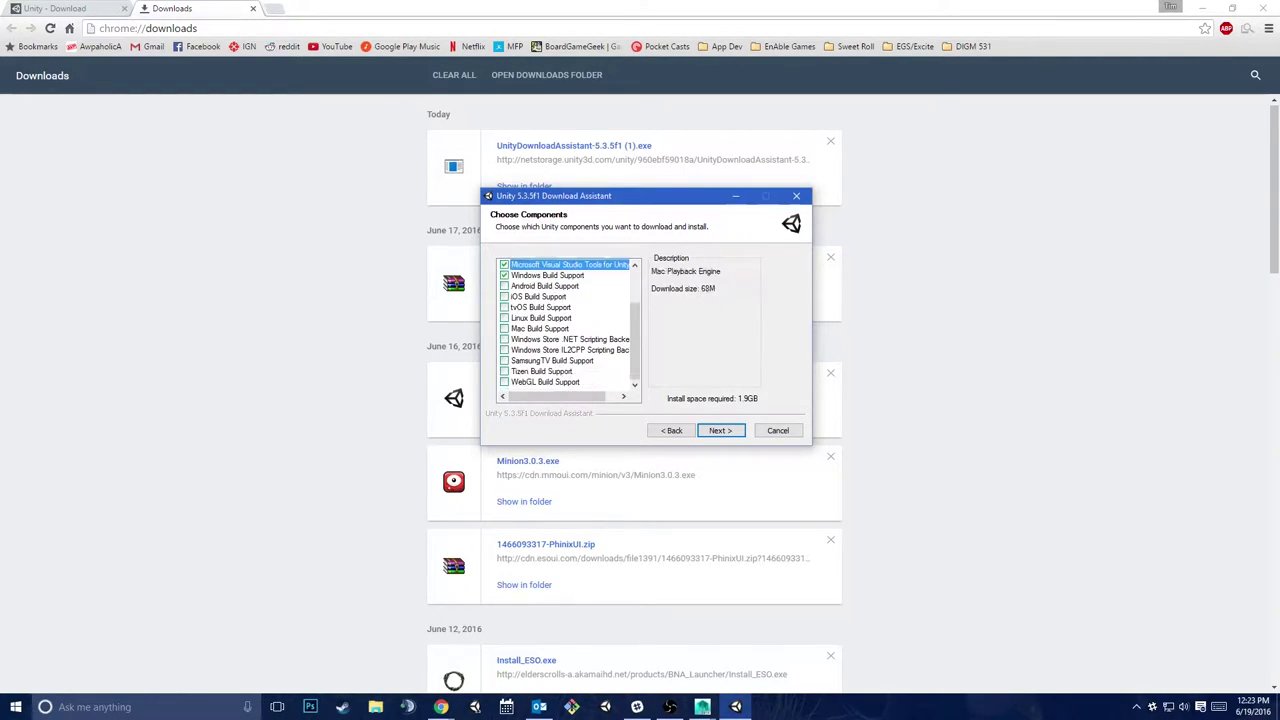
left_click(504, 329)
left_click(505, 382)
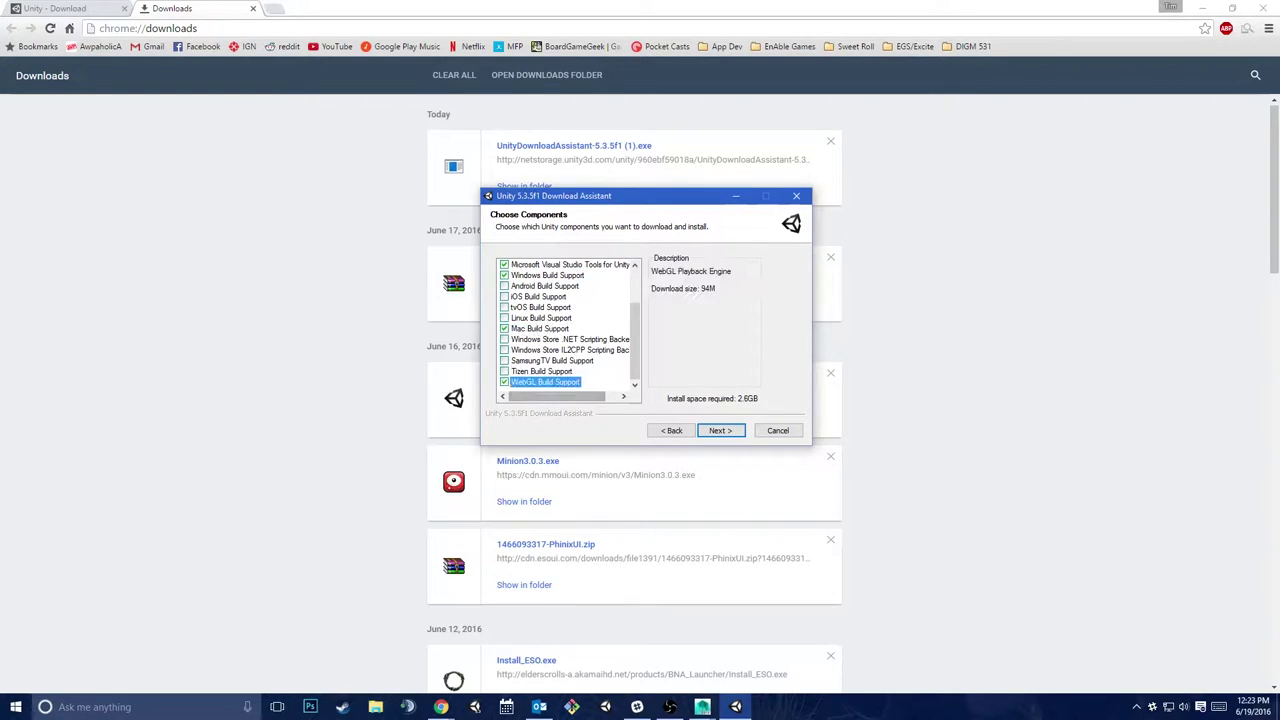
scroll(565, 340, "up", 2)
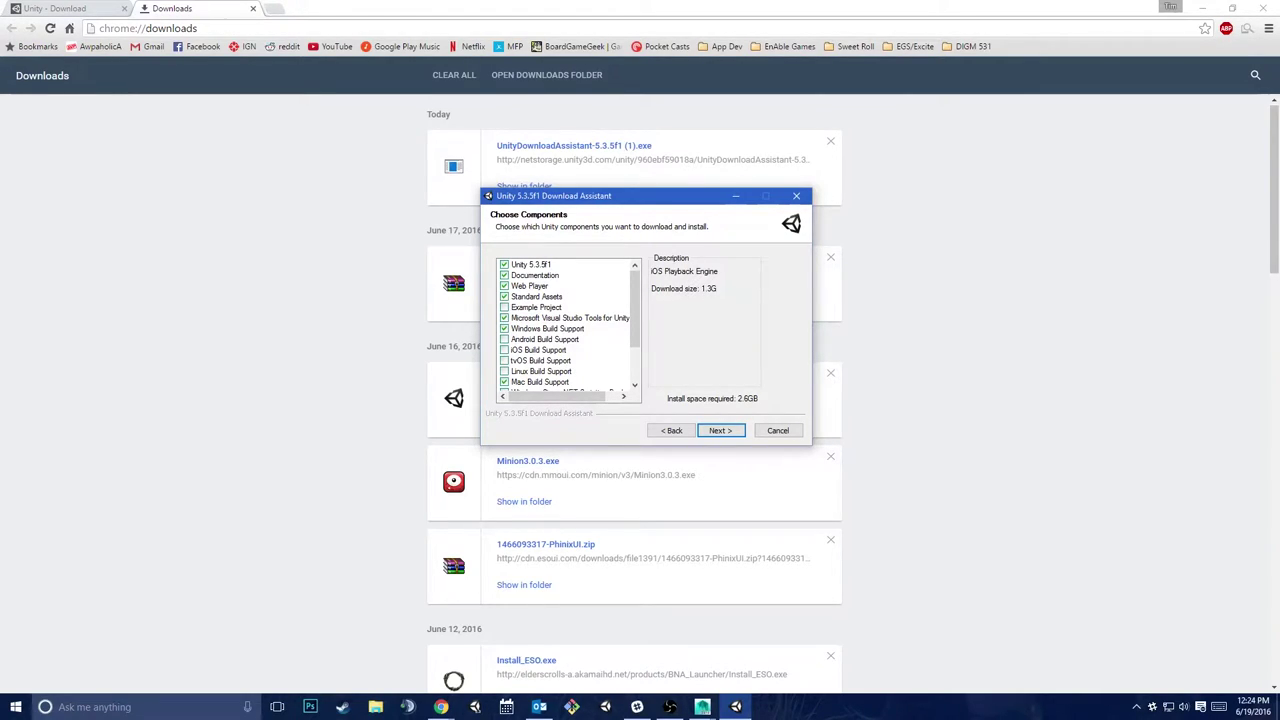
scroll(565, 330, "down", 3)
left_click(545, 381)
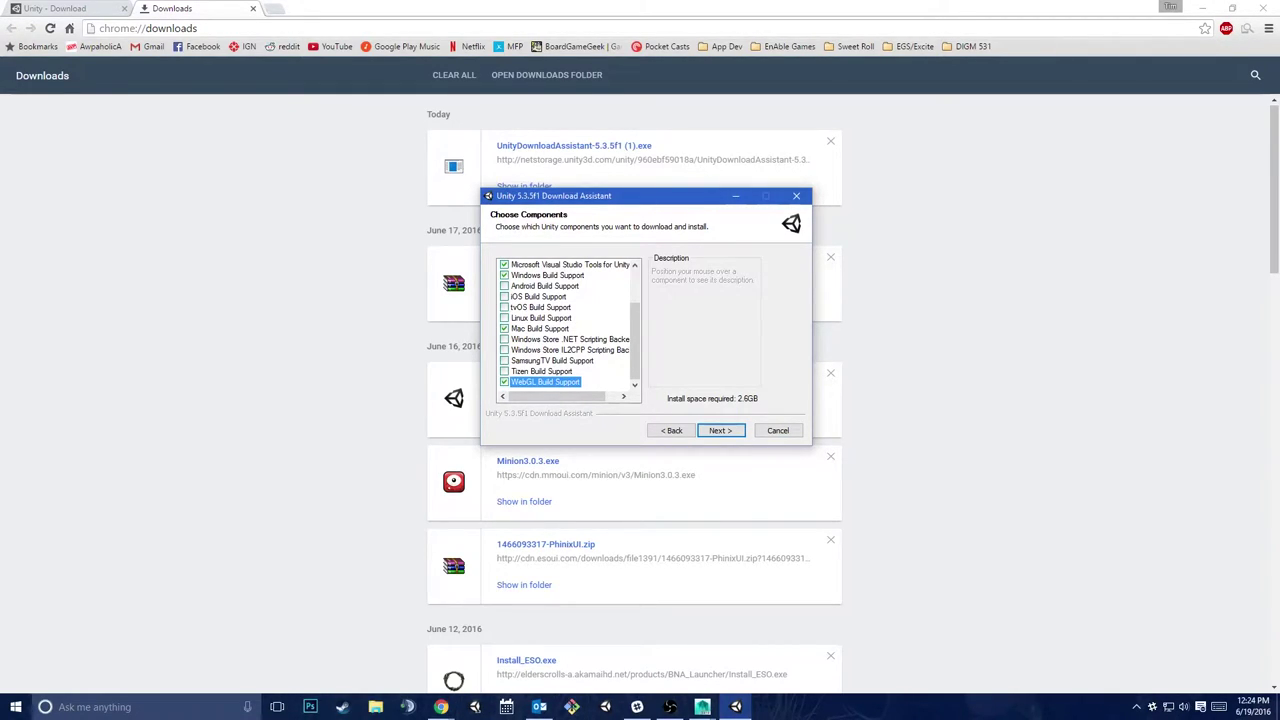
Step: Cancel the Unity installation and look through the recent projects in the Unity launcher
left_click(778, 430)
key("Return")
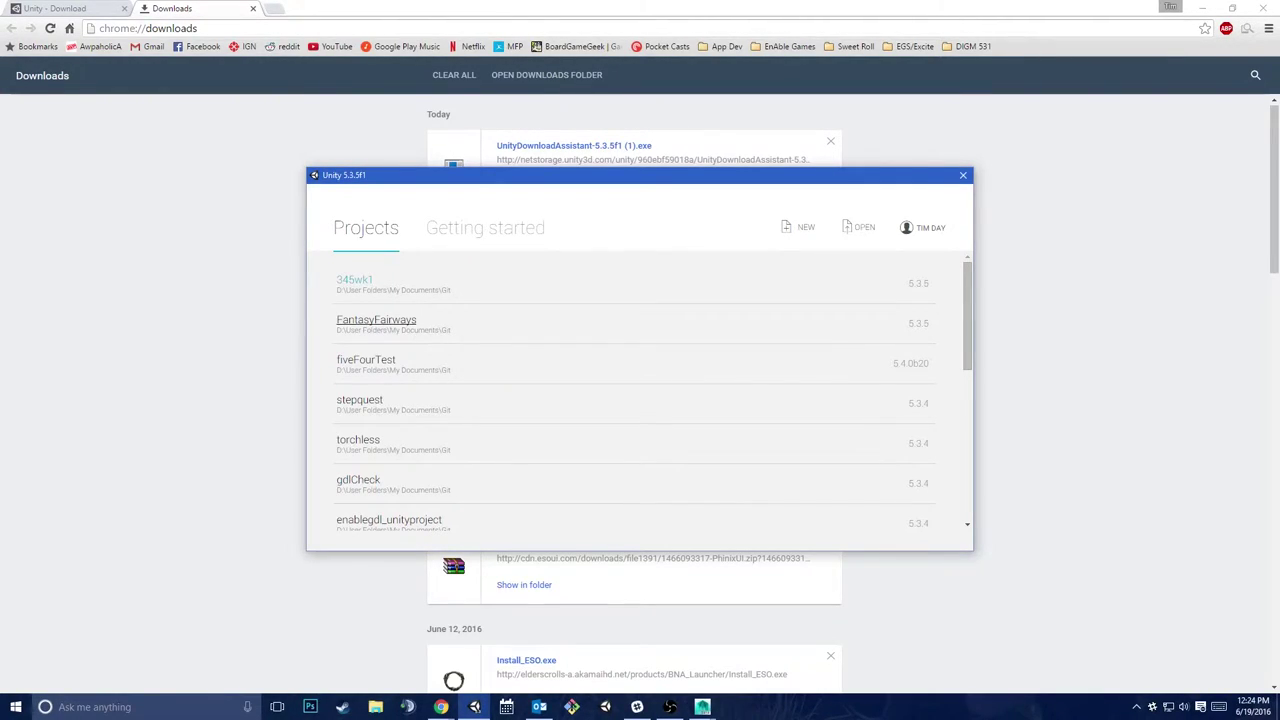
scroll(366, 362, "down", 5)
scroll(366, 362, "up", 5)
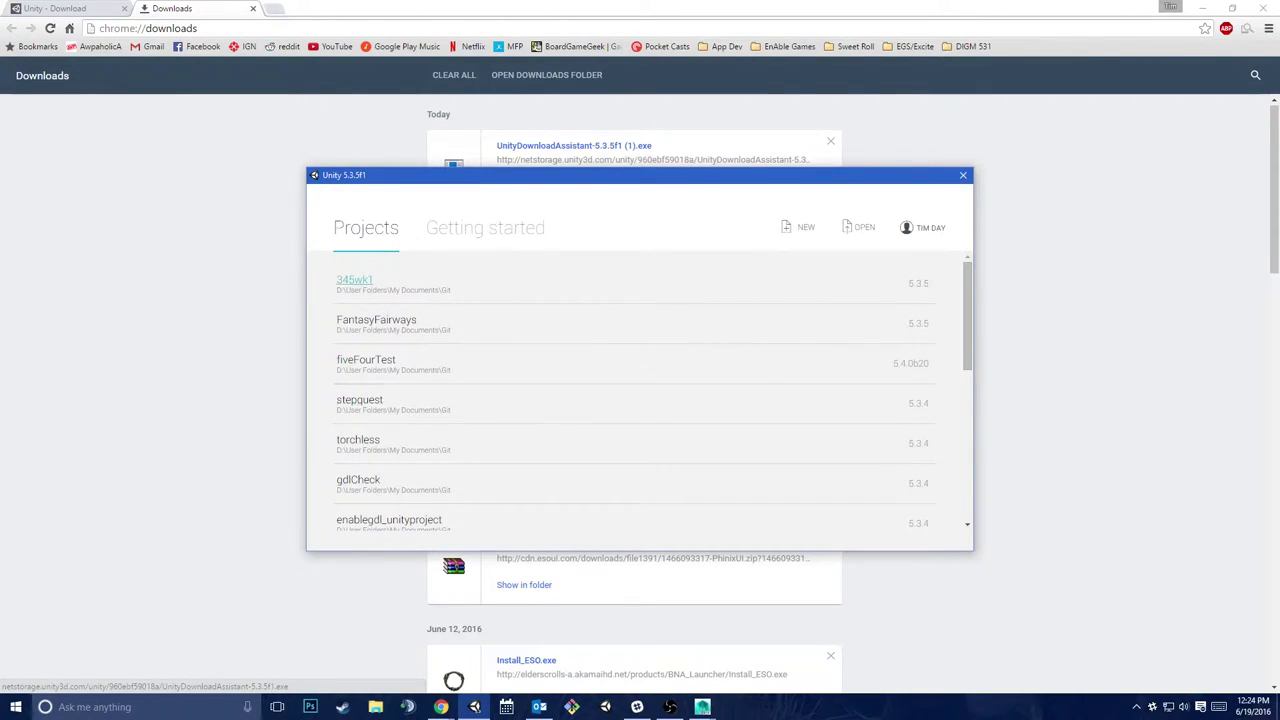
Step: Preview several parts of the Getting started video with the sound muted, and return to the projects list
left_click(485, 228)
left_click(366, 228)
left_click_drag(496, 178, 519, 133)
left_click(509, 181)
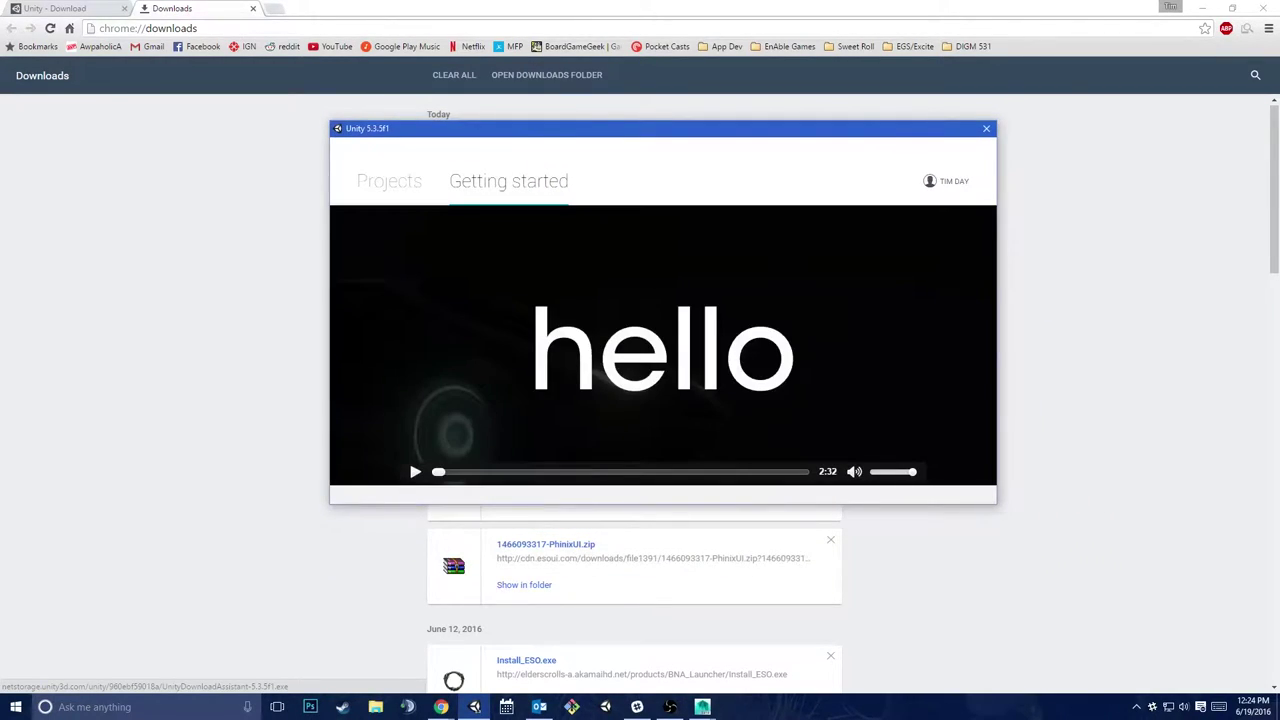
left_click(854, 472)
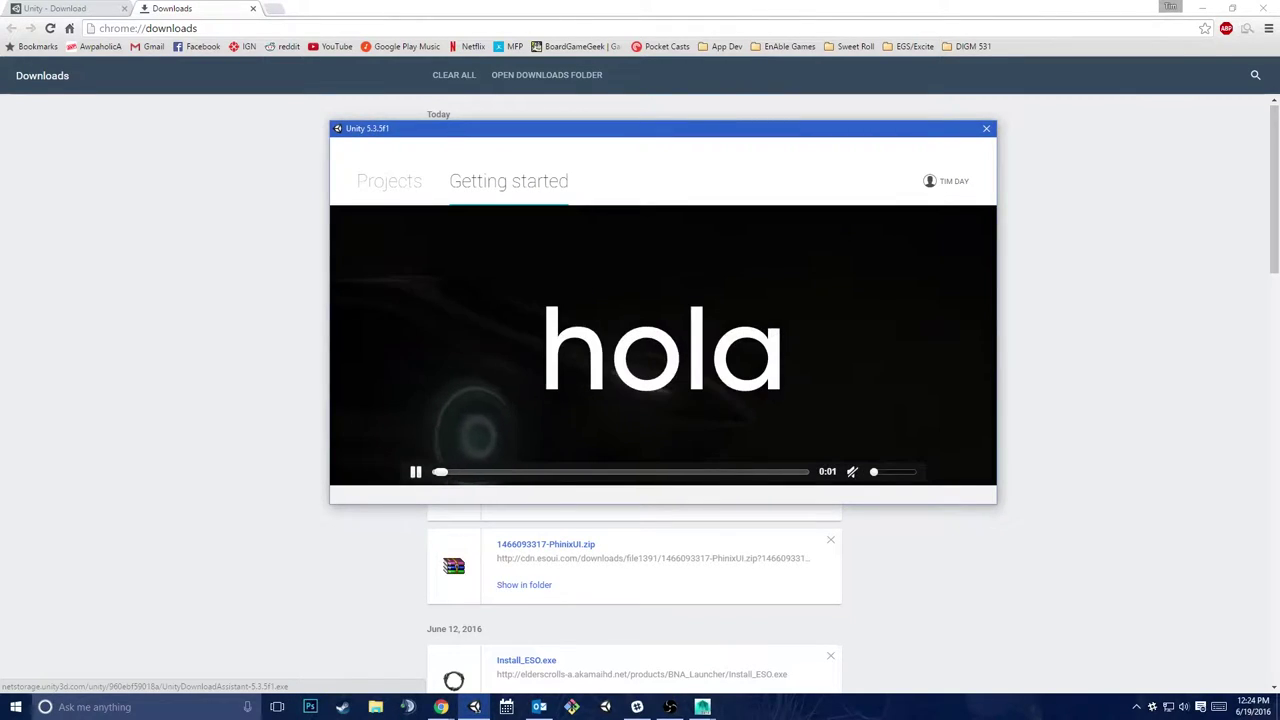
left_click(525, 472)
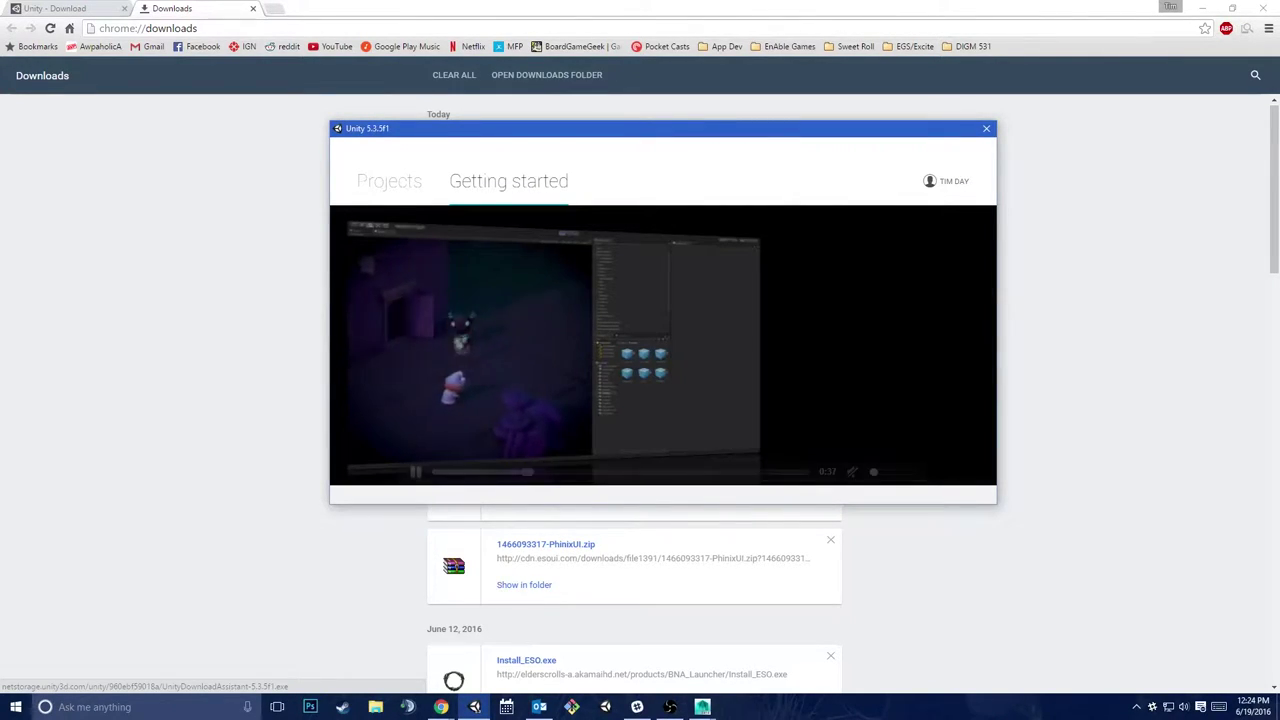
left_click(699, 472)
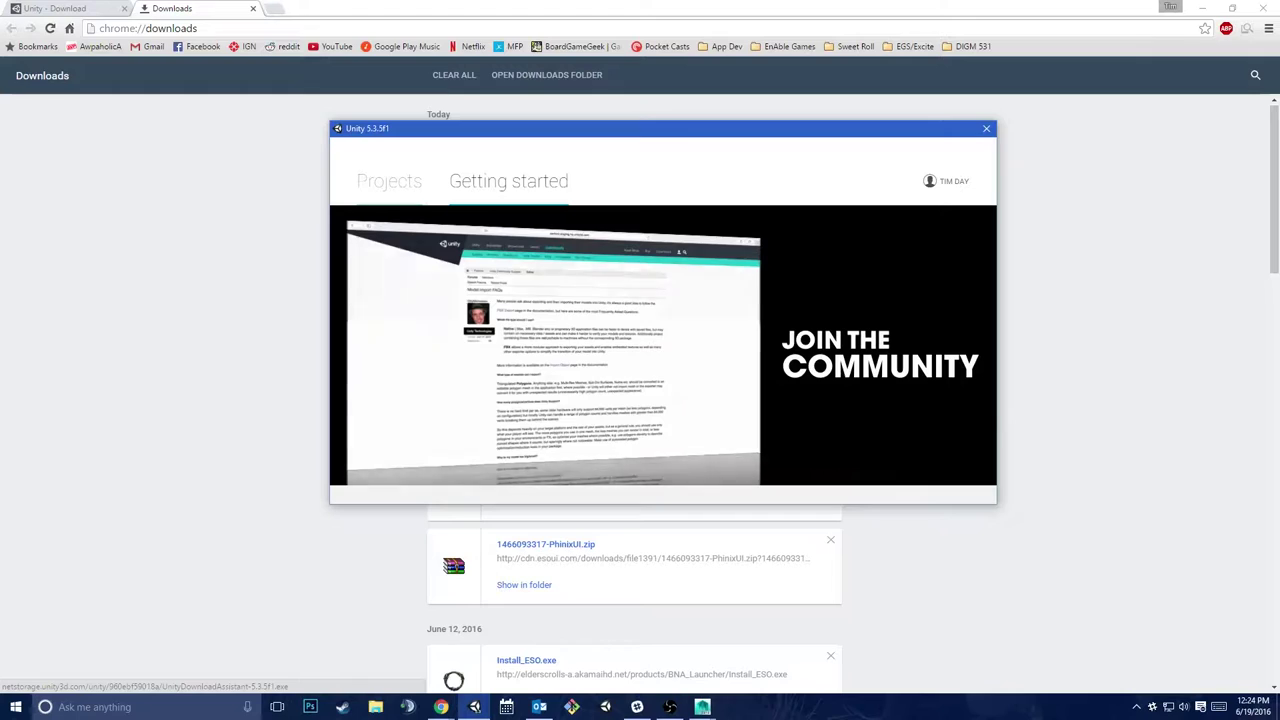
left_click(389, 181)
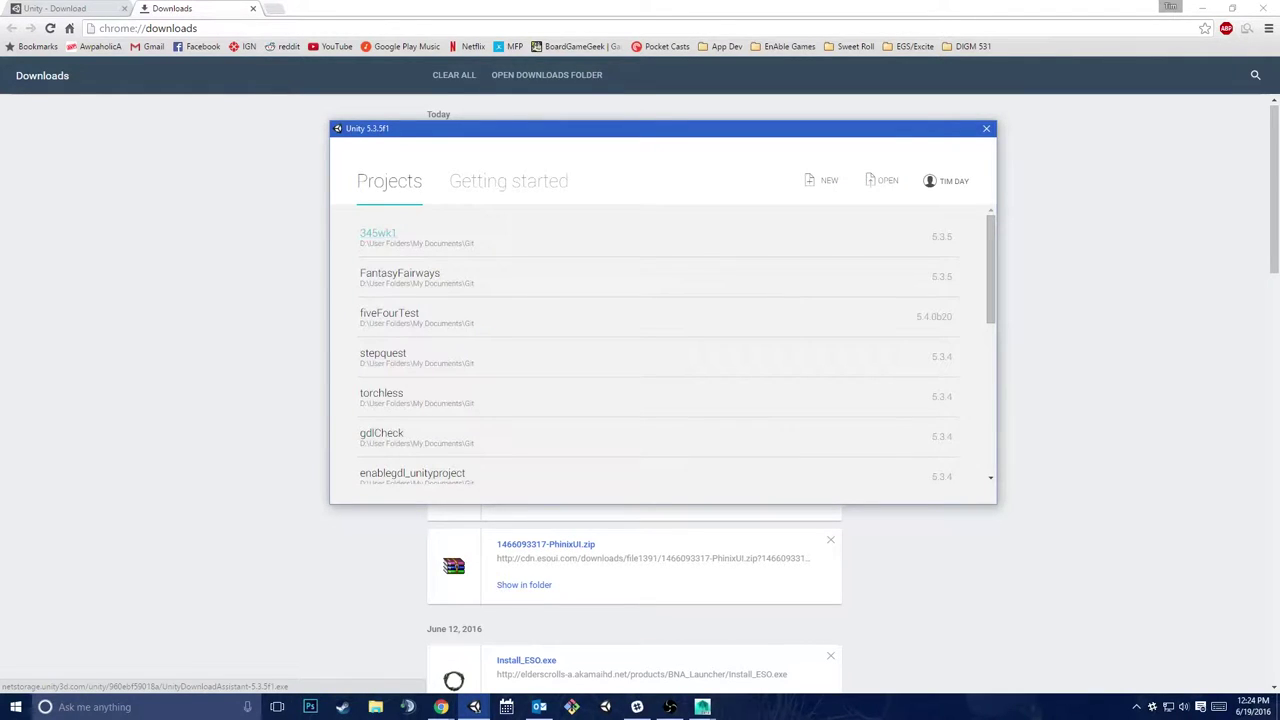
Step: Browse the Git folder for an existing project and select gdlCheck, leaving the folder chooser without opening it
left_click_drag(944, 140, 946, 197)
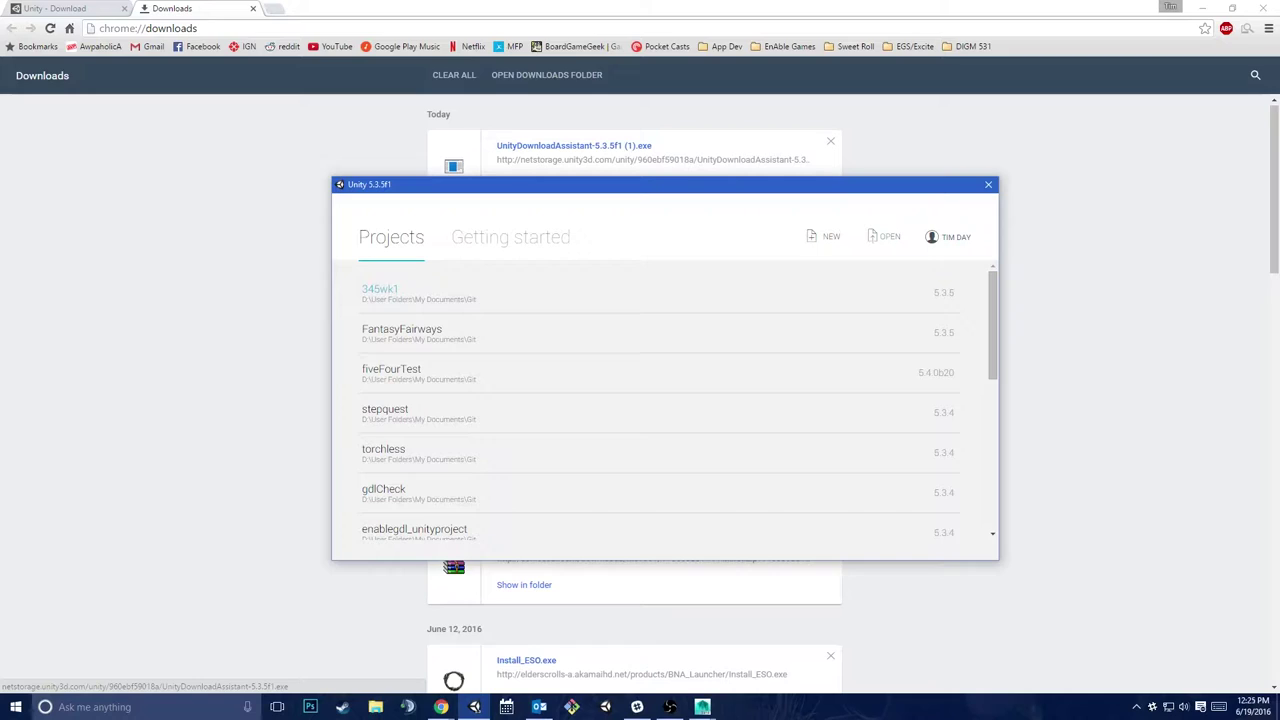
left_click(885, 237)
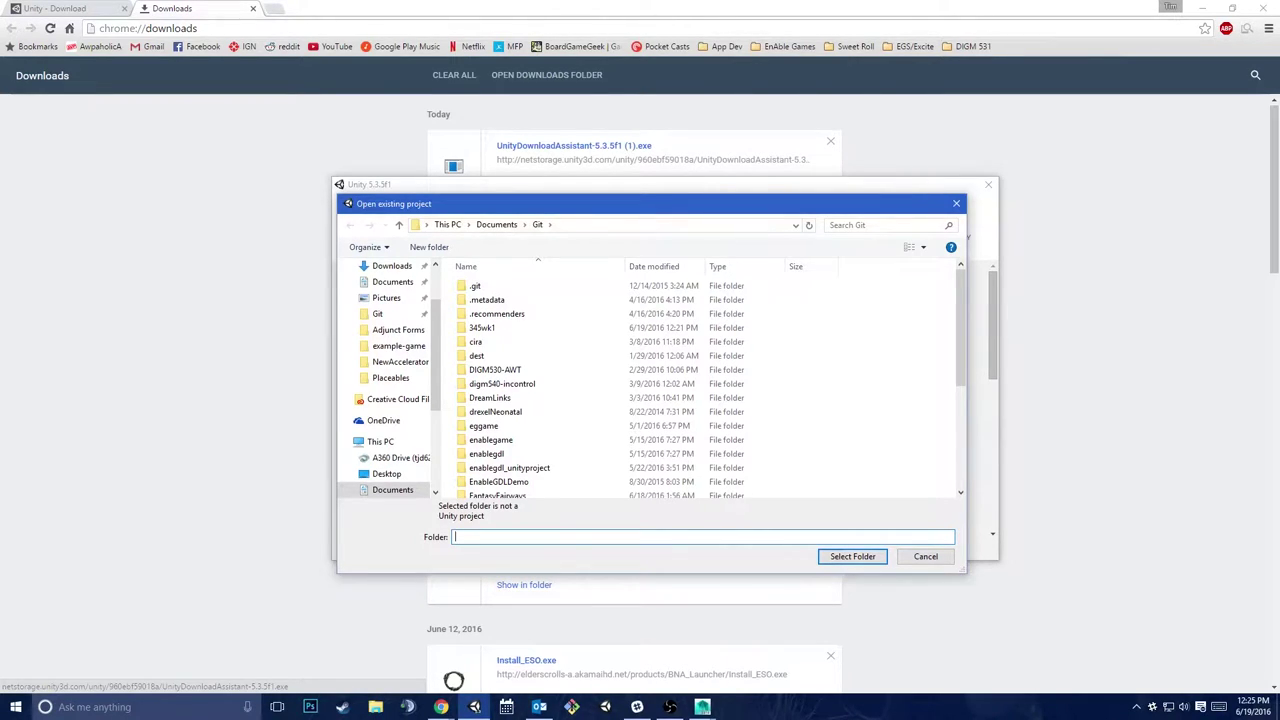
scroll(645, 420, "down", 4)
scroll(645, 420, "up", 5)
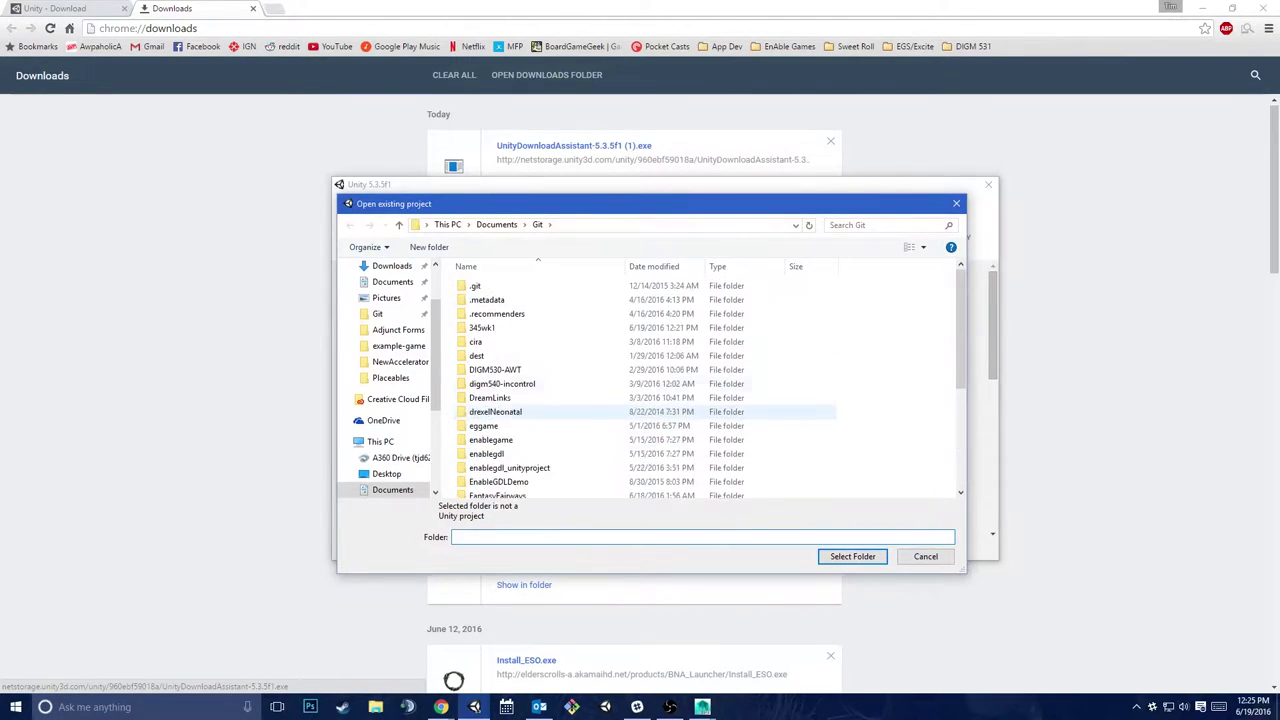
scroll(645, 470, "down", 5)
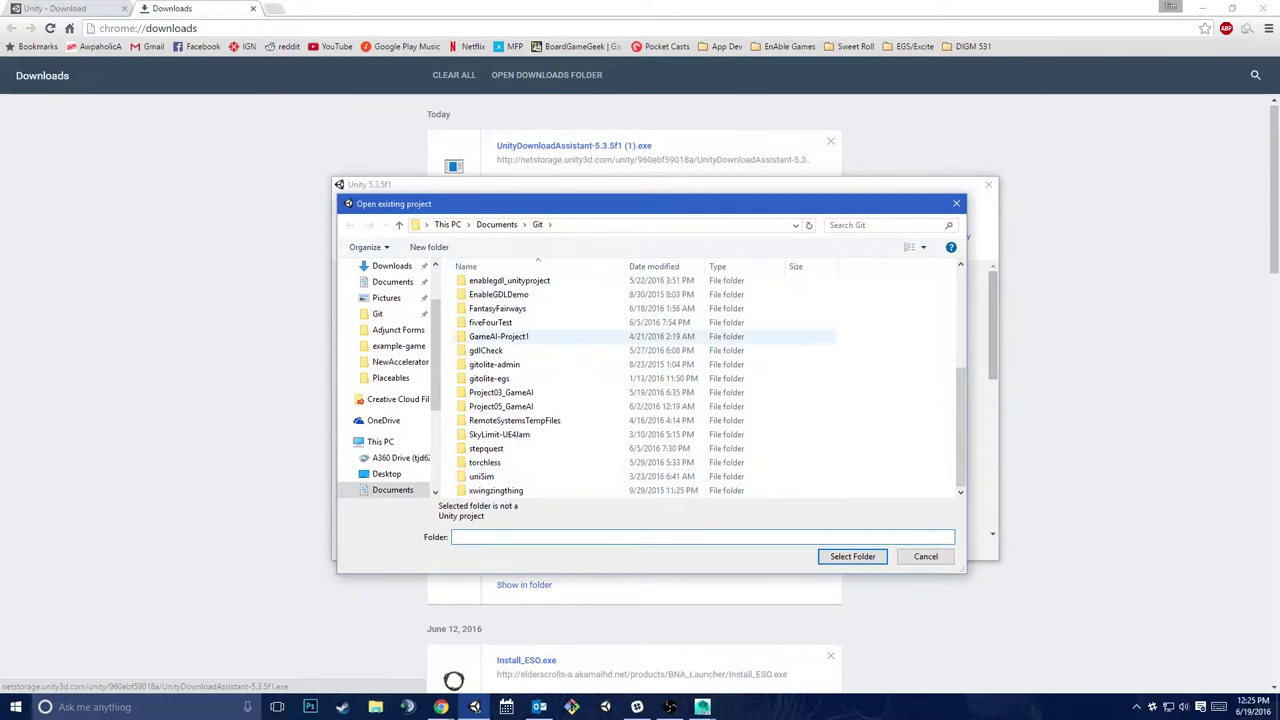
left_click(487, 350)
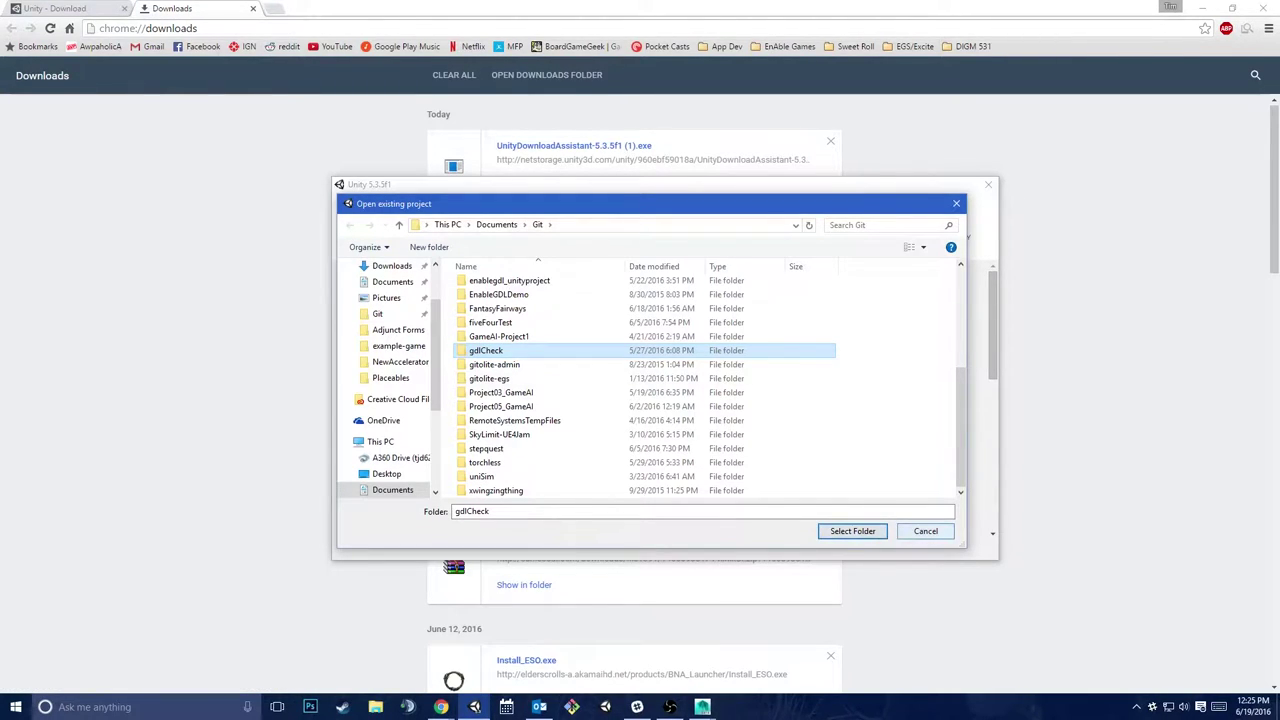
left_click(852, 531)
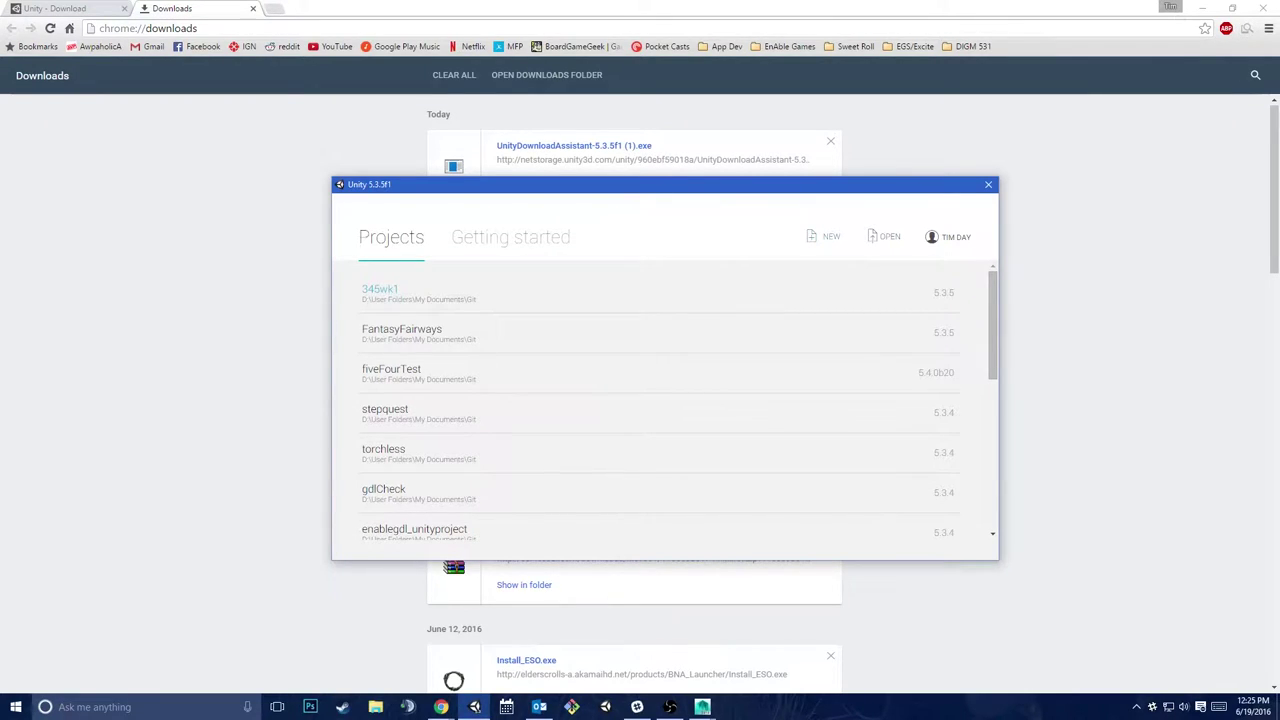
Step: Start a new project named introTutorialProject, with D:\User Folders\My Documents\Git as its location
left_click(825, 237)
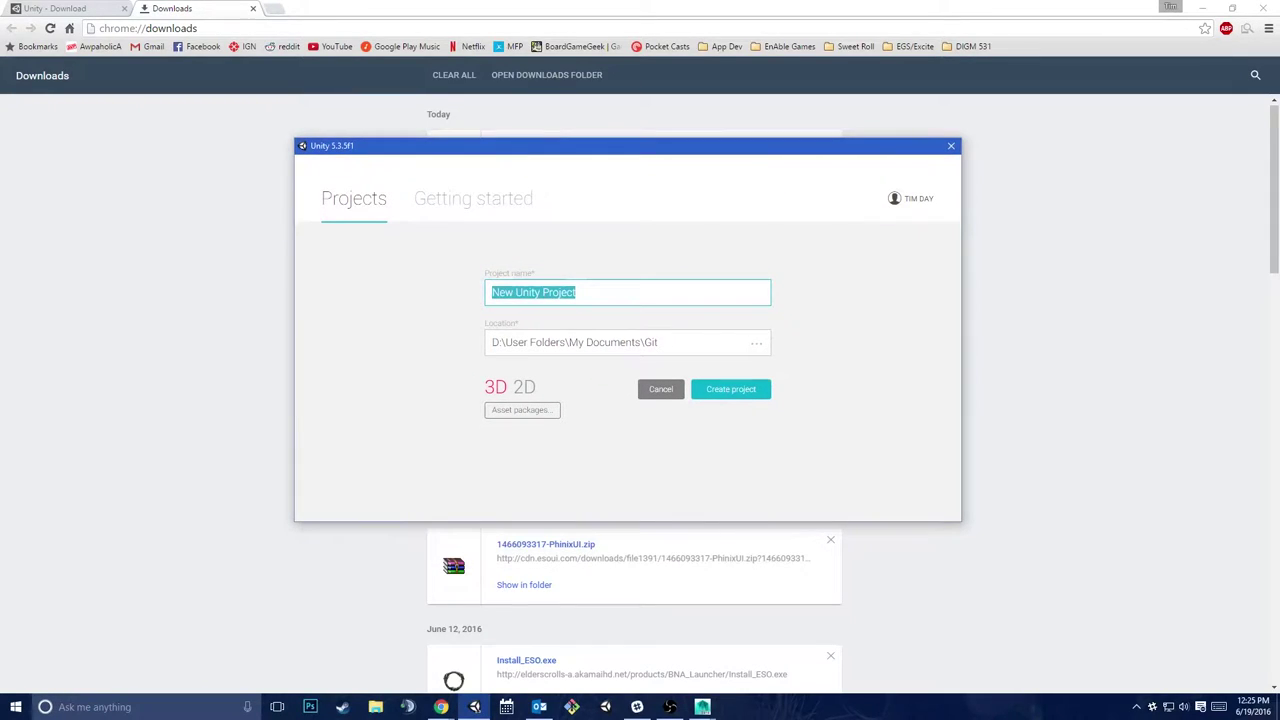
type("introTutorial")
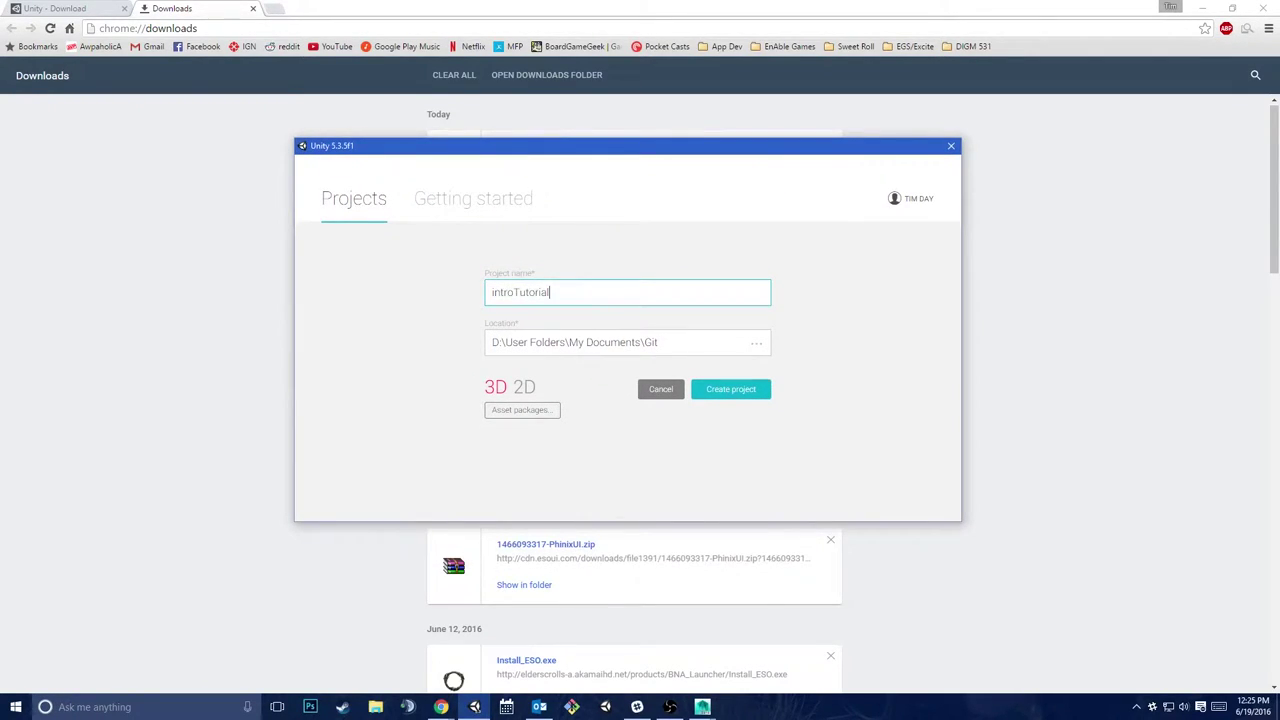
type("Project")
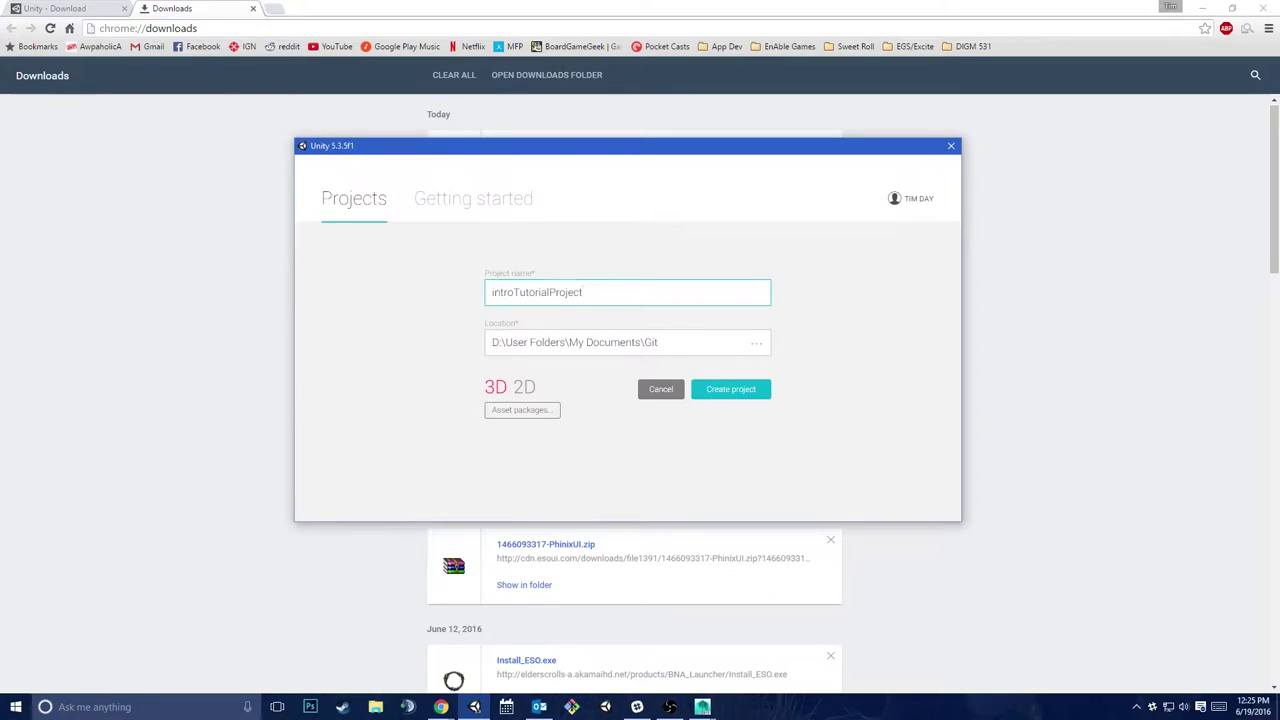
left_click_drag(660, 342, 644, 342)
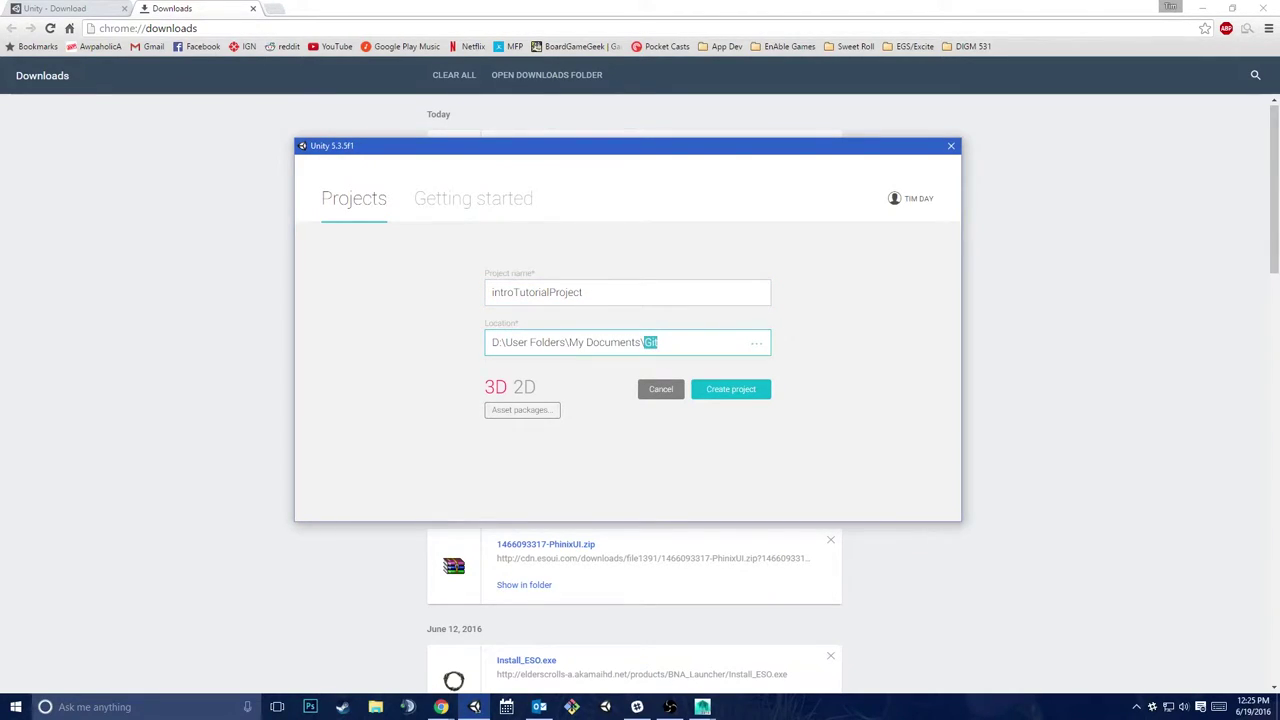
left_click(659, 342)
Step: Look through the list of asset packages available for the new project, and close it without selecting any
left_click(523, 410)
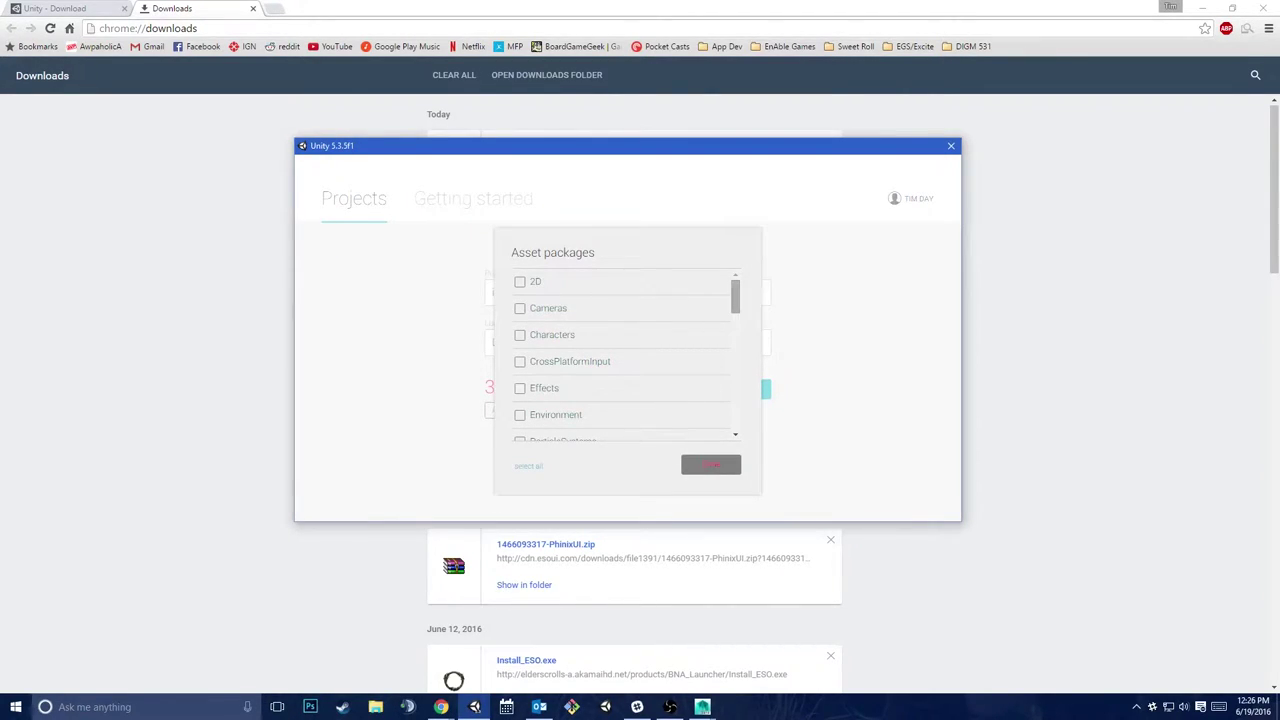
scroll(620, 358, "down", 5)
scroll(620, 358, "down", 7)
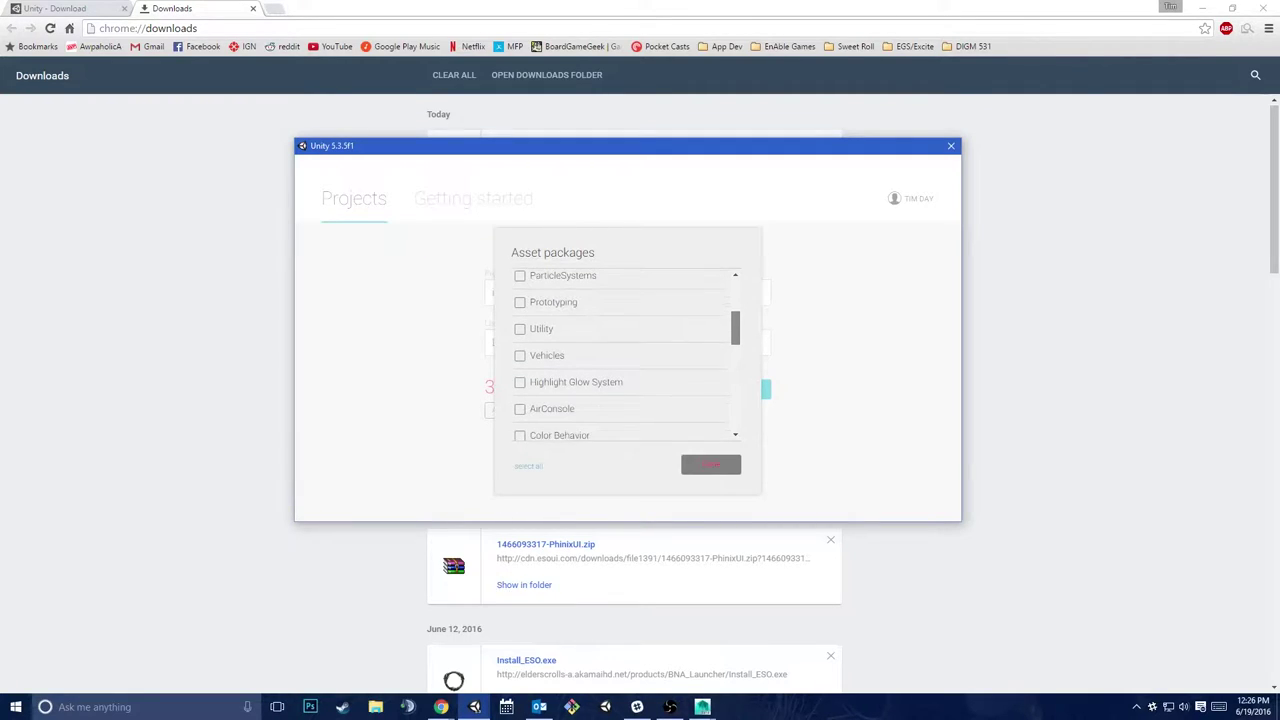
scroll(620, 358, "down", 2)
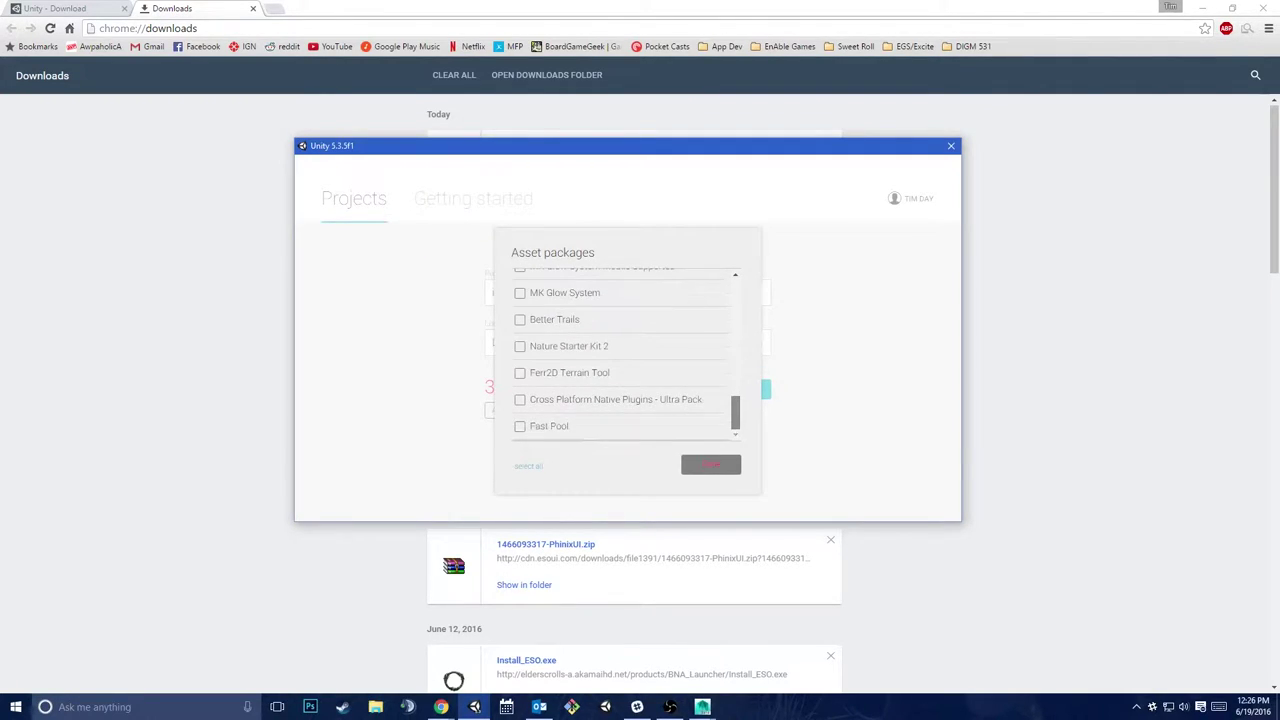
scroll(620, 358, "up", 2)
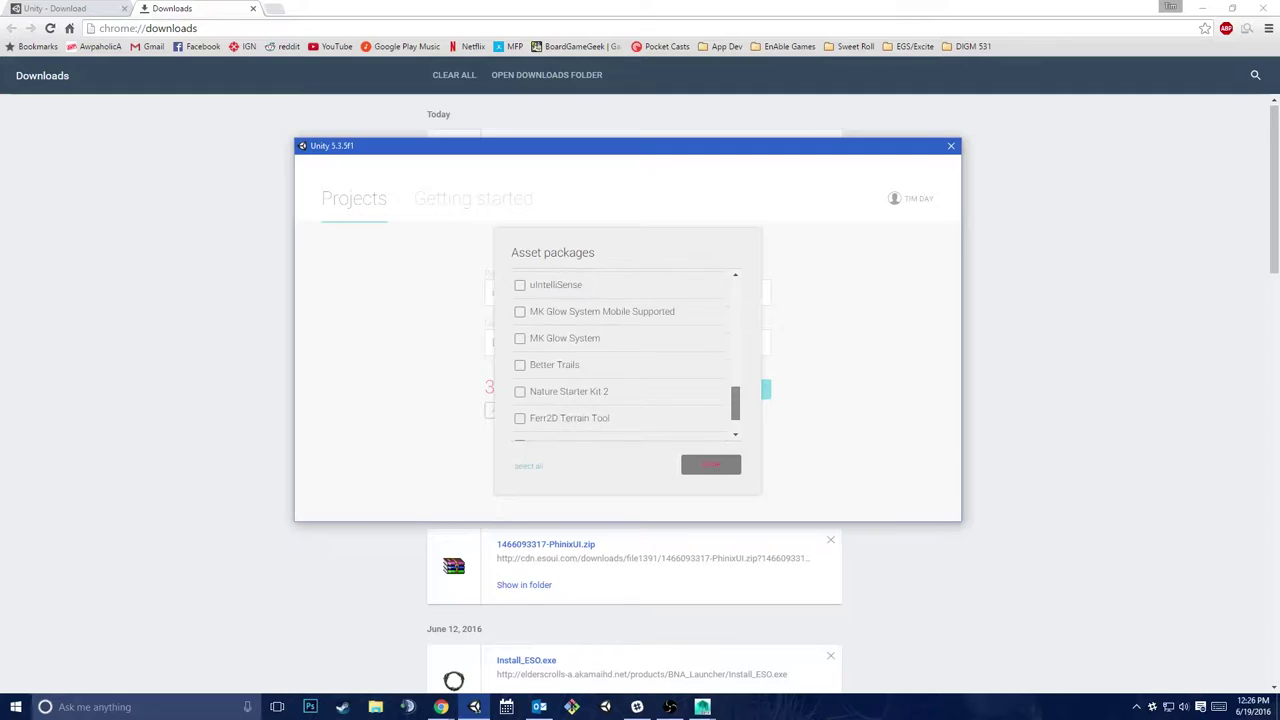
scroll(620, 358, "down", 2)
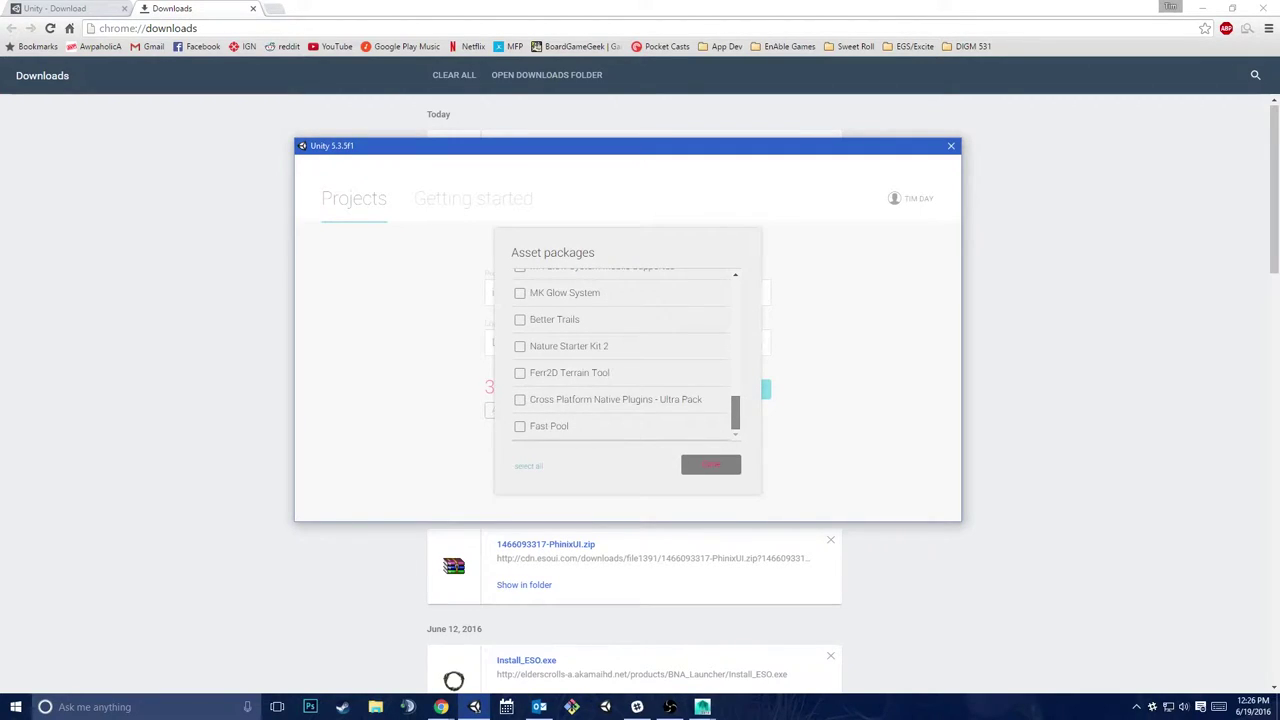
scroll(620, 358, "up", 10)
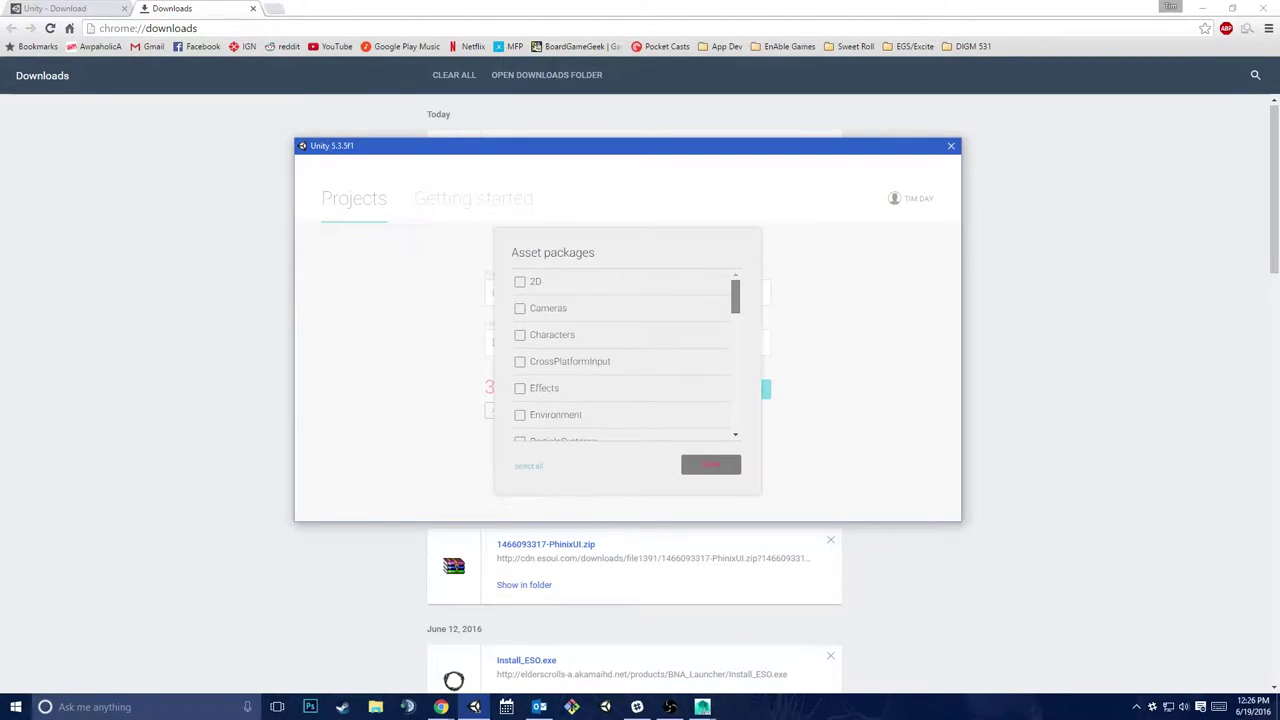
scroll(620, 358, "down", 9)
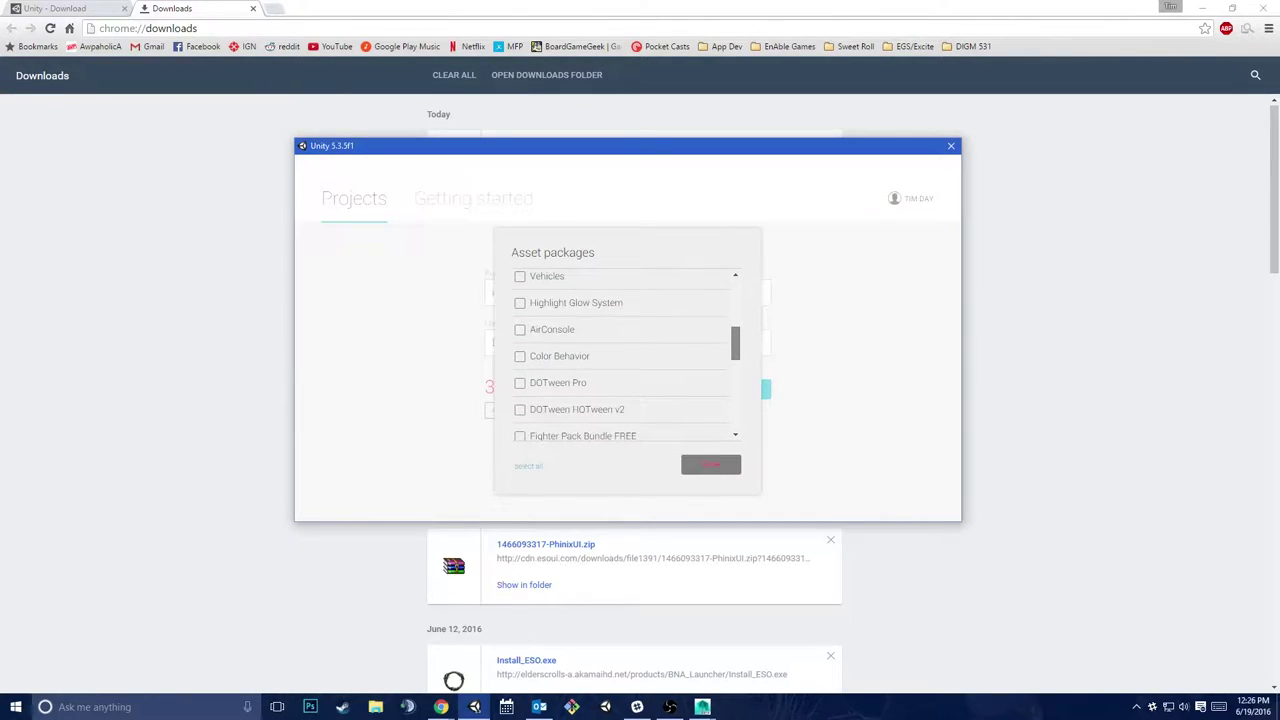
scroll(620, 358, "up", 9)
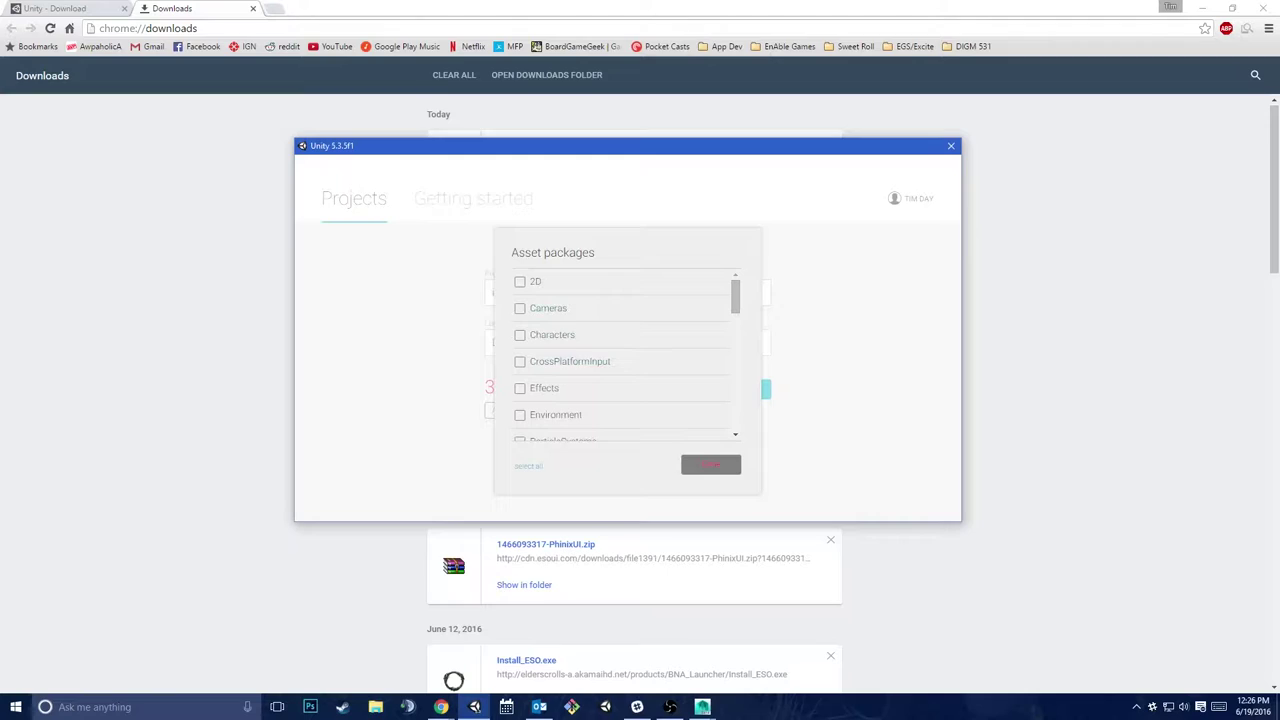
left_click(711, 464)
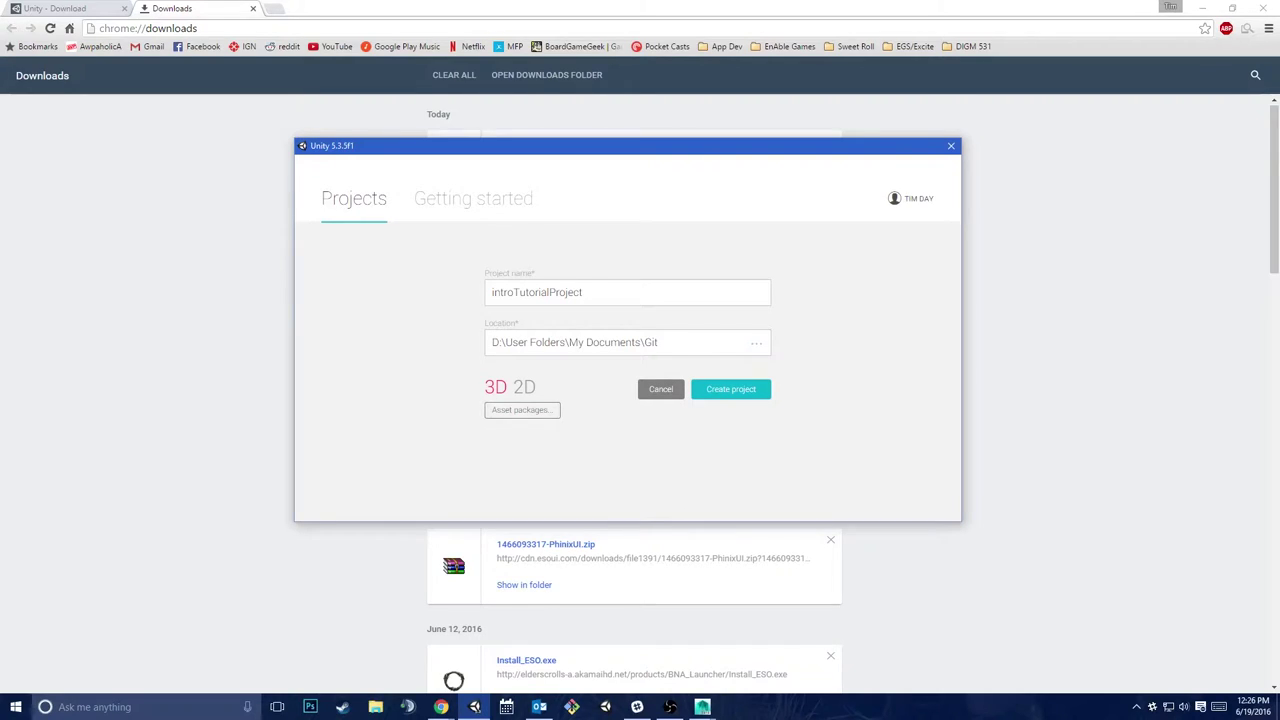
Step: Create the 3D project and switch the editor to the Default window layout
left_click(731, 389)
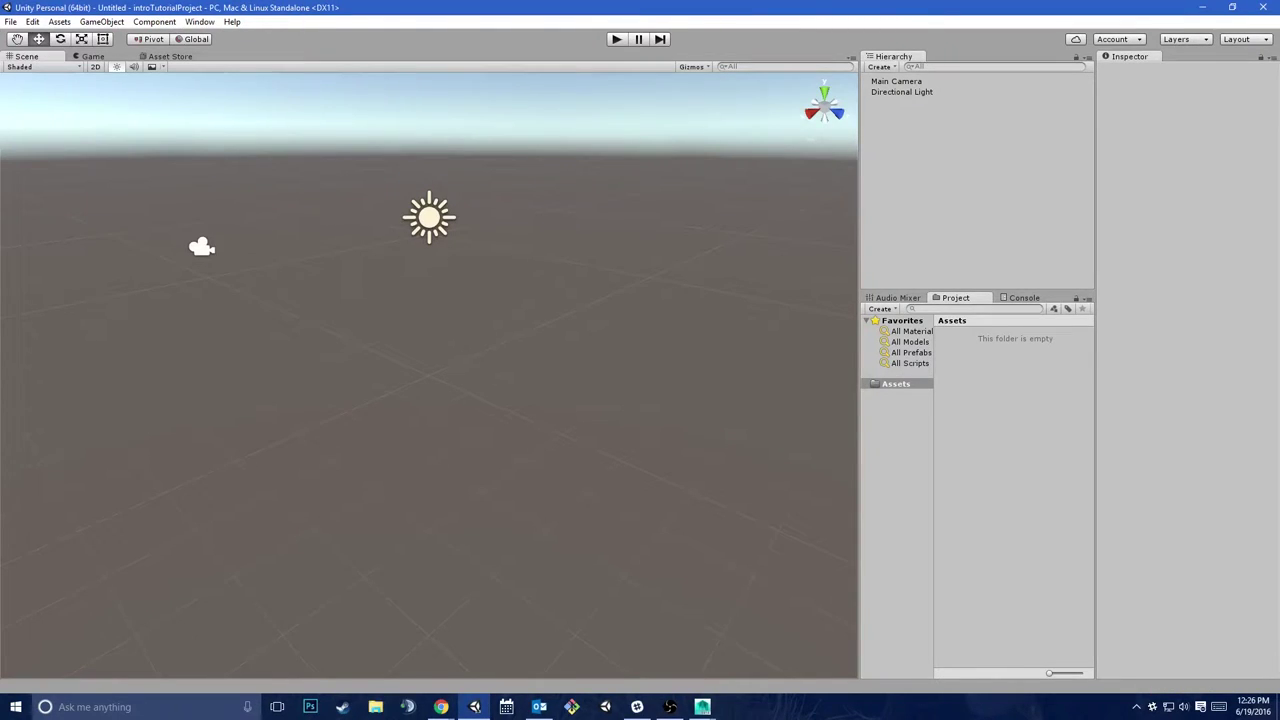
left_click(199, 21)
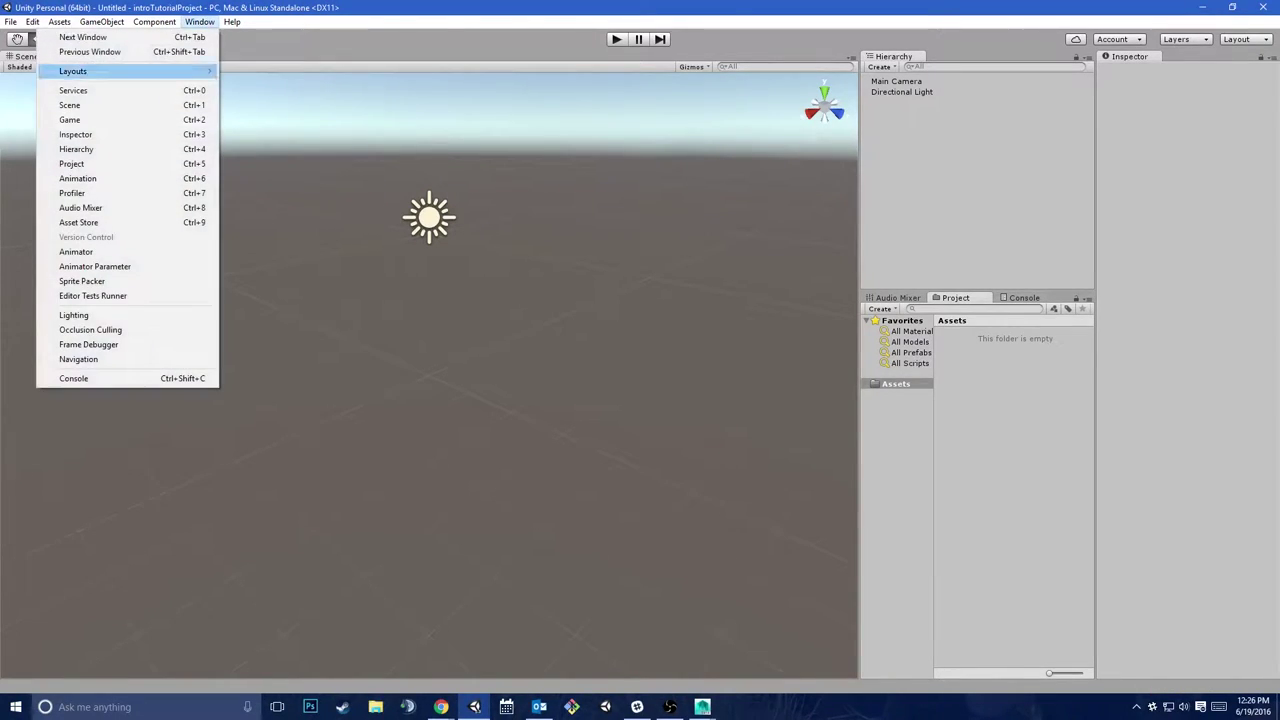
mouse_move(120, 71)
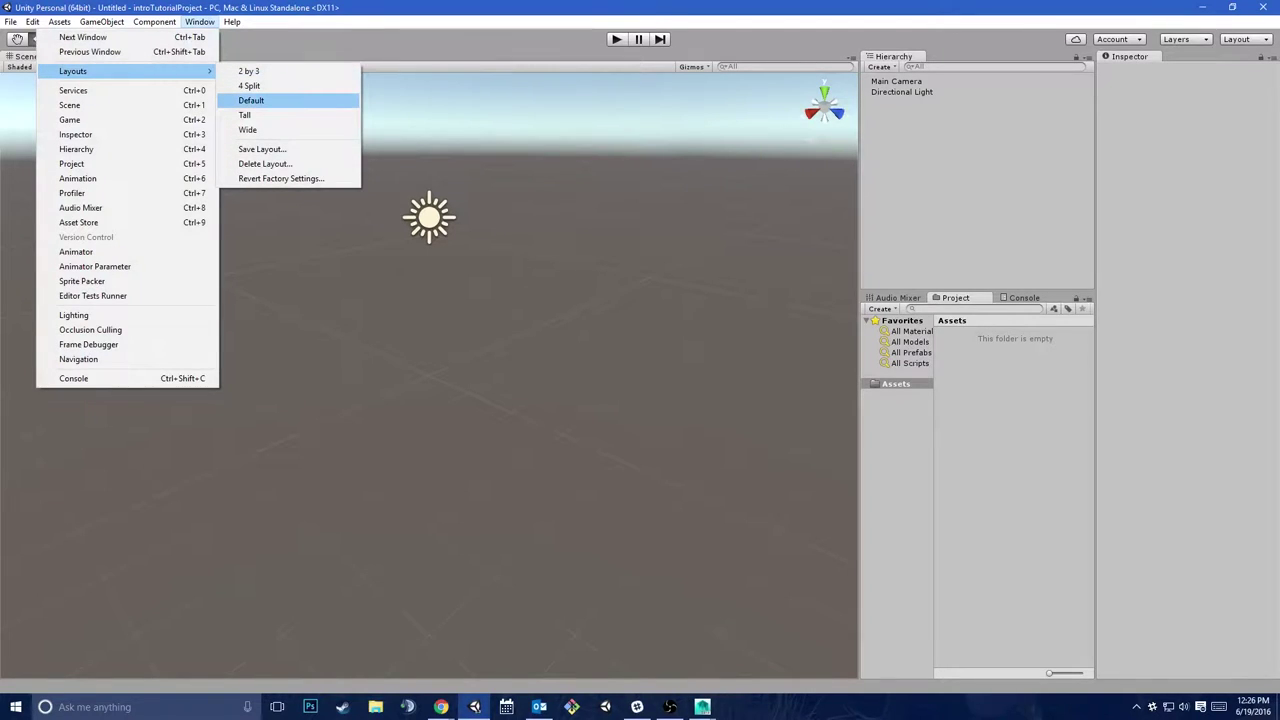
left_click(251, 100)
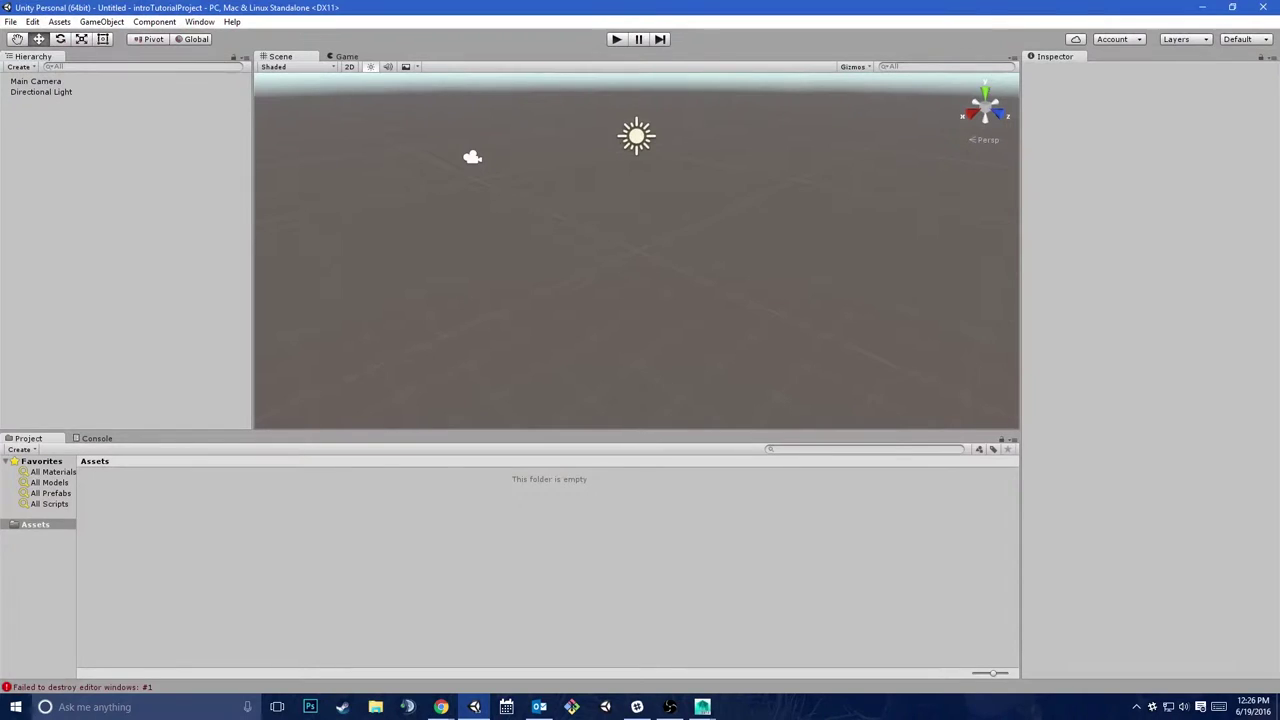
Step: Clear the messages in the Console and return to the Project panel
left_click(97, 438)
left_click(15, 449)
left_click(28, 438)
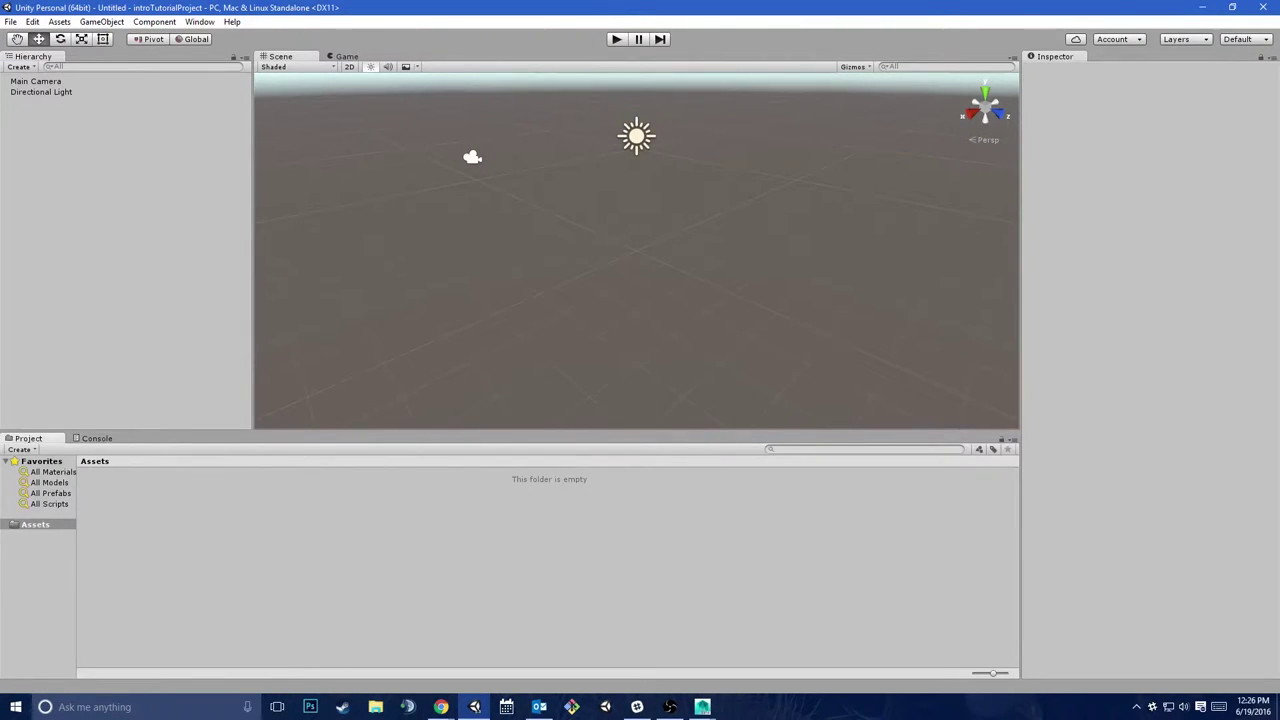
Step: Enlarge the Scene view by narrowing the Hierarchy panel and reducing the height of the Project panel
left_click_drag(253, 250, 136, 250)
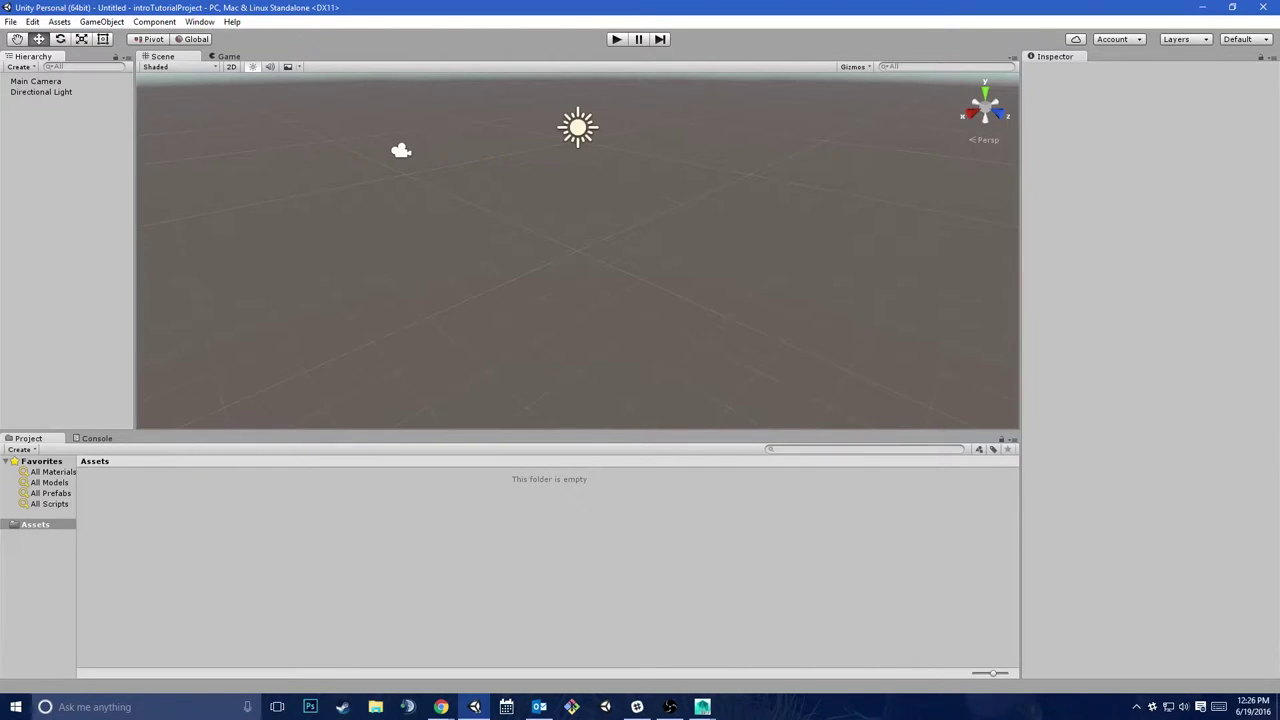
left_click_drag(578, 430, 578, 499)
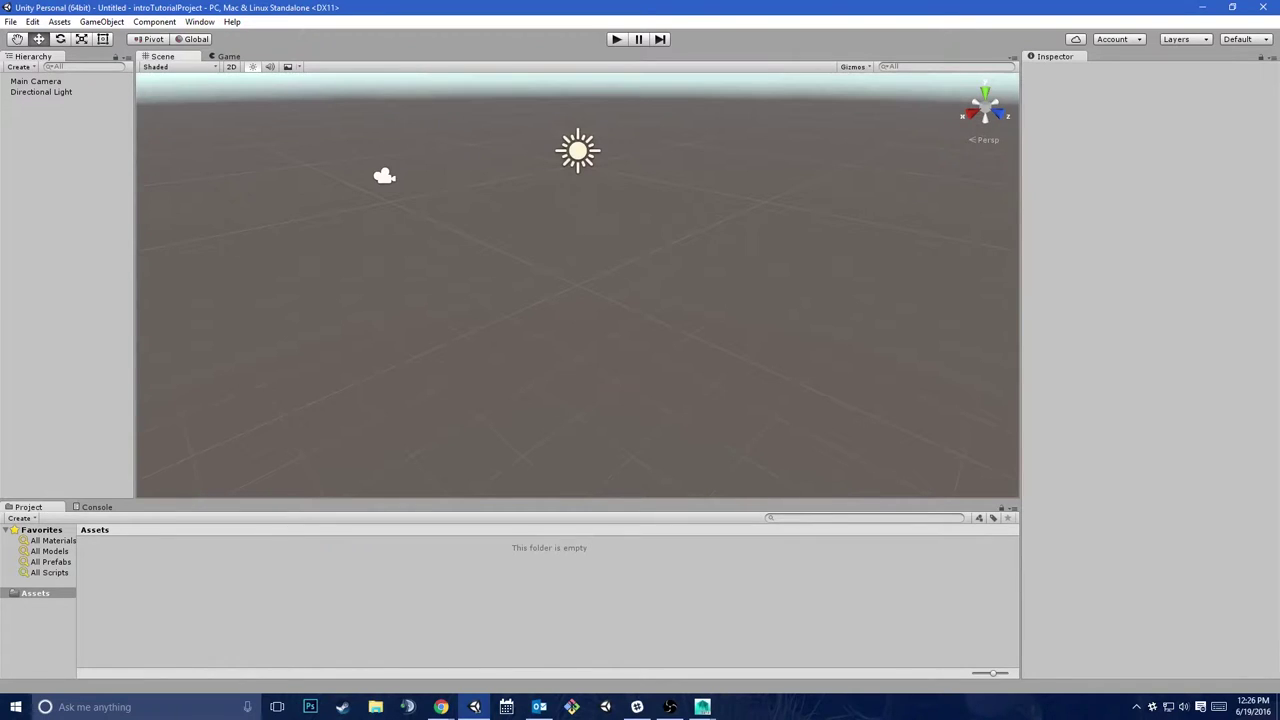
Step: Dock the Hierarchy in the Inspector's column and move the Inspector beside the Project panel, making it slightly wider
left_click_drag(33, 57, 960, 200)
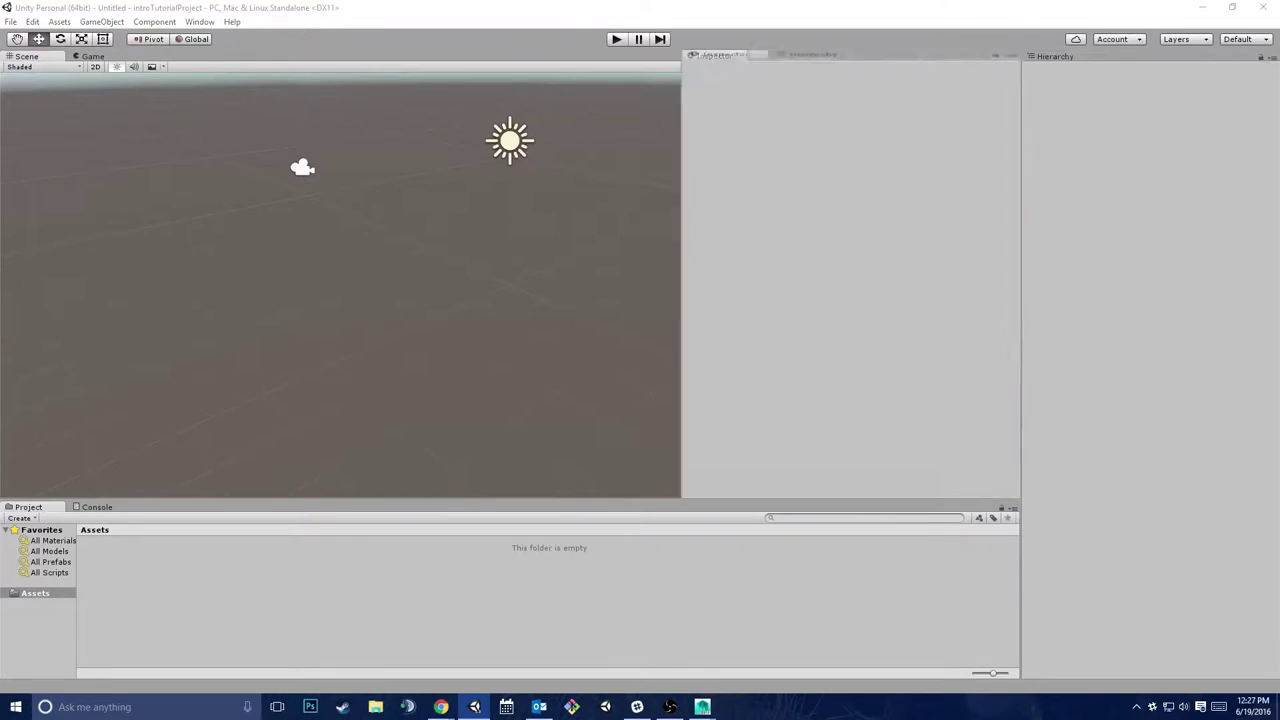
left_click_drag(720, 56, 850, 600)
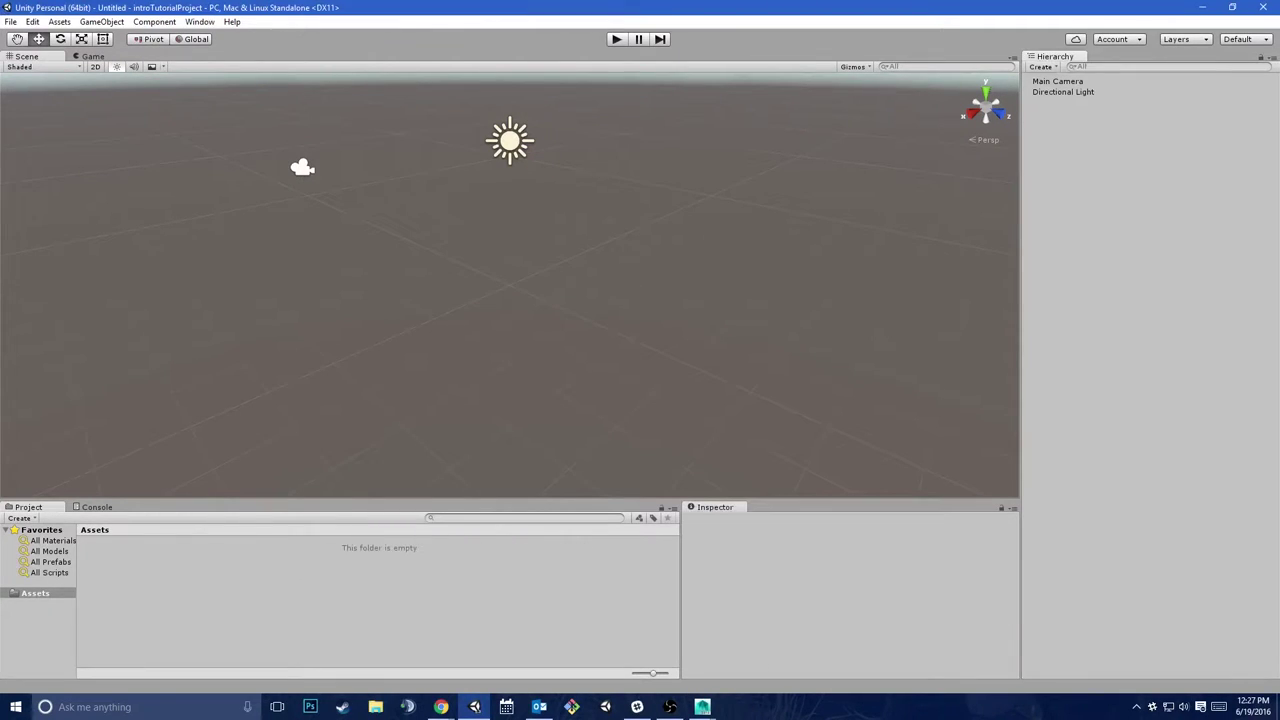
left_click_drag(681, 590, 638, 590)
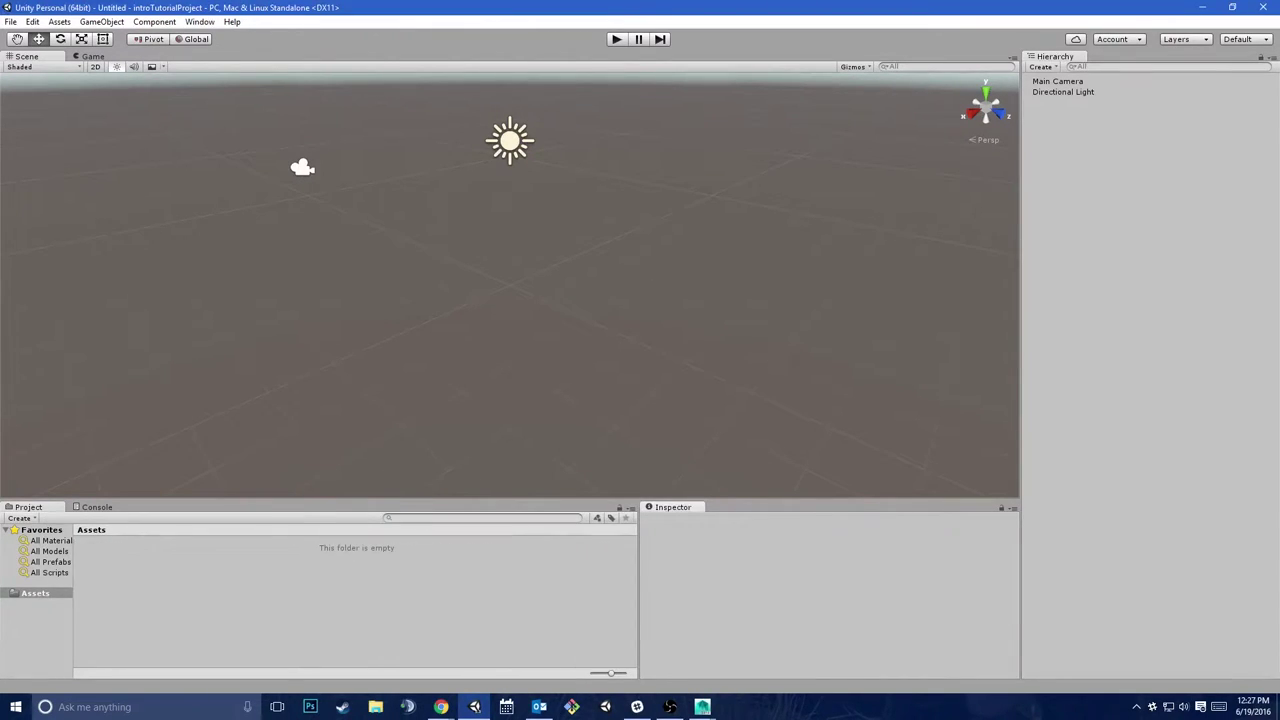
Step: Dock the Inspector as a full-height column beside the Hierarchy, and adjust the widths of both panels
left_click_drag(640, 499, 1190, 120)
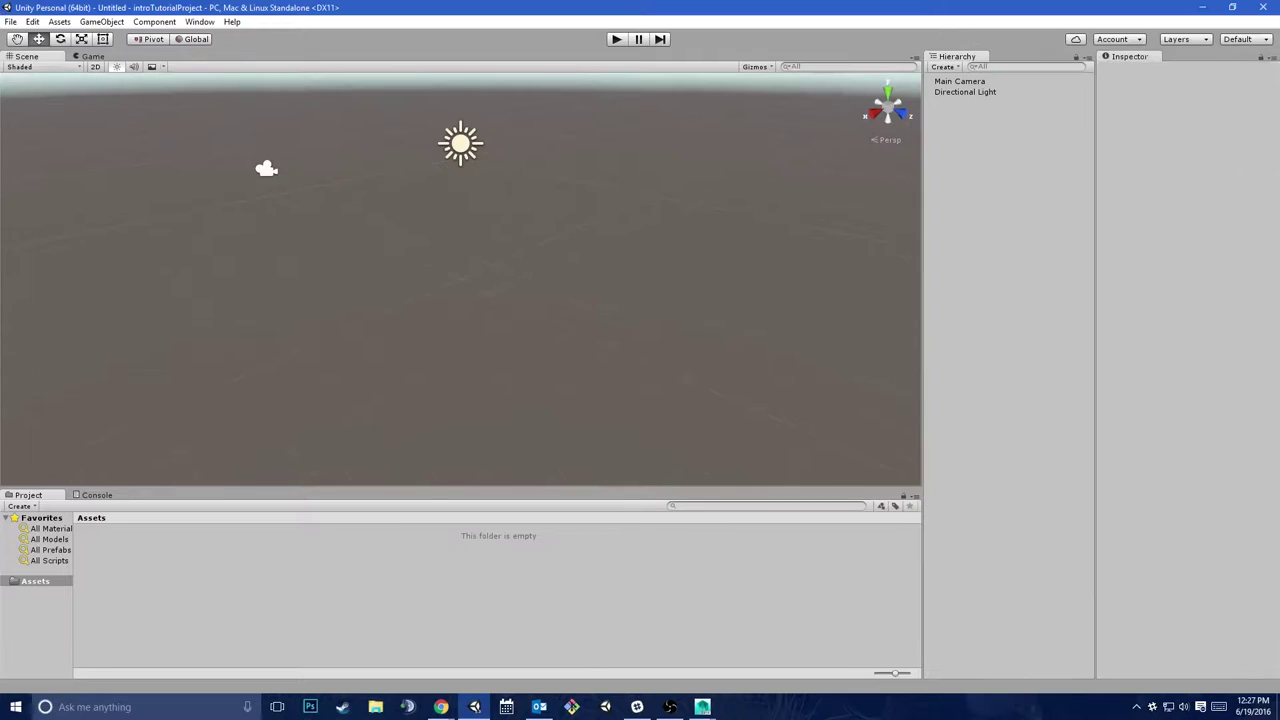
left_click_drag(1095, 250, 1057, 250)
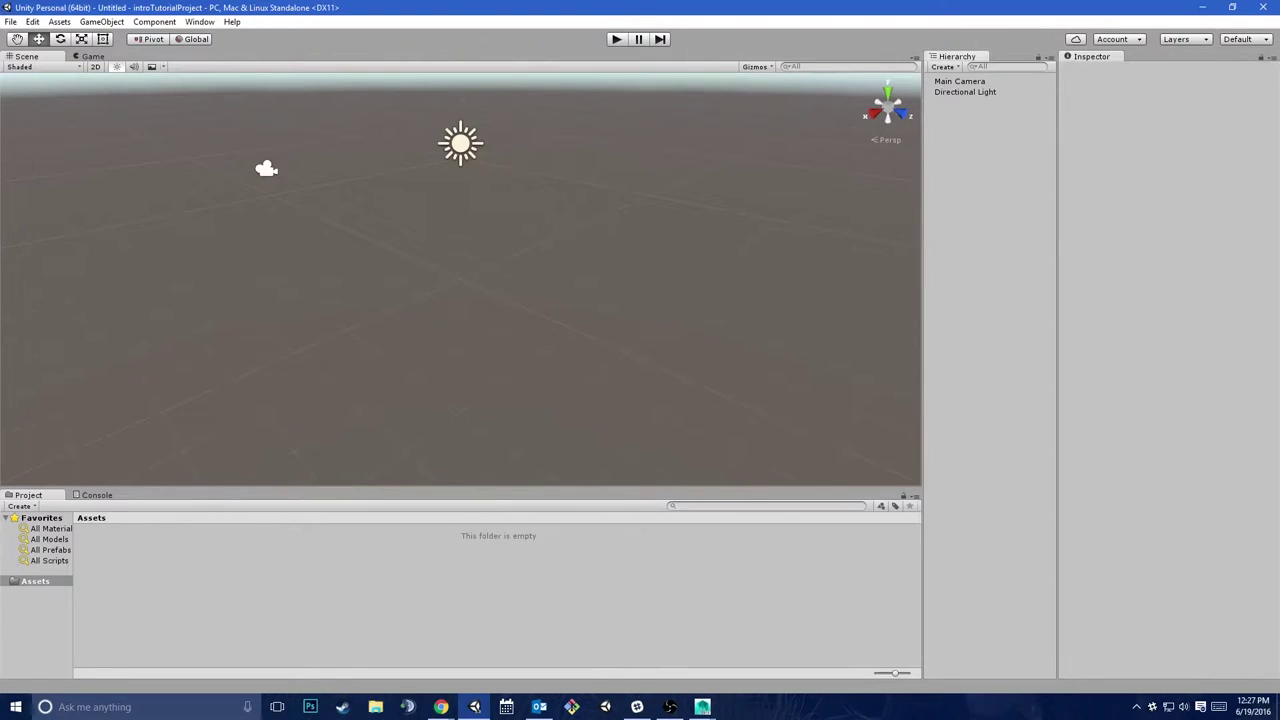
left_click_drag(922, 250, 895, 250)
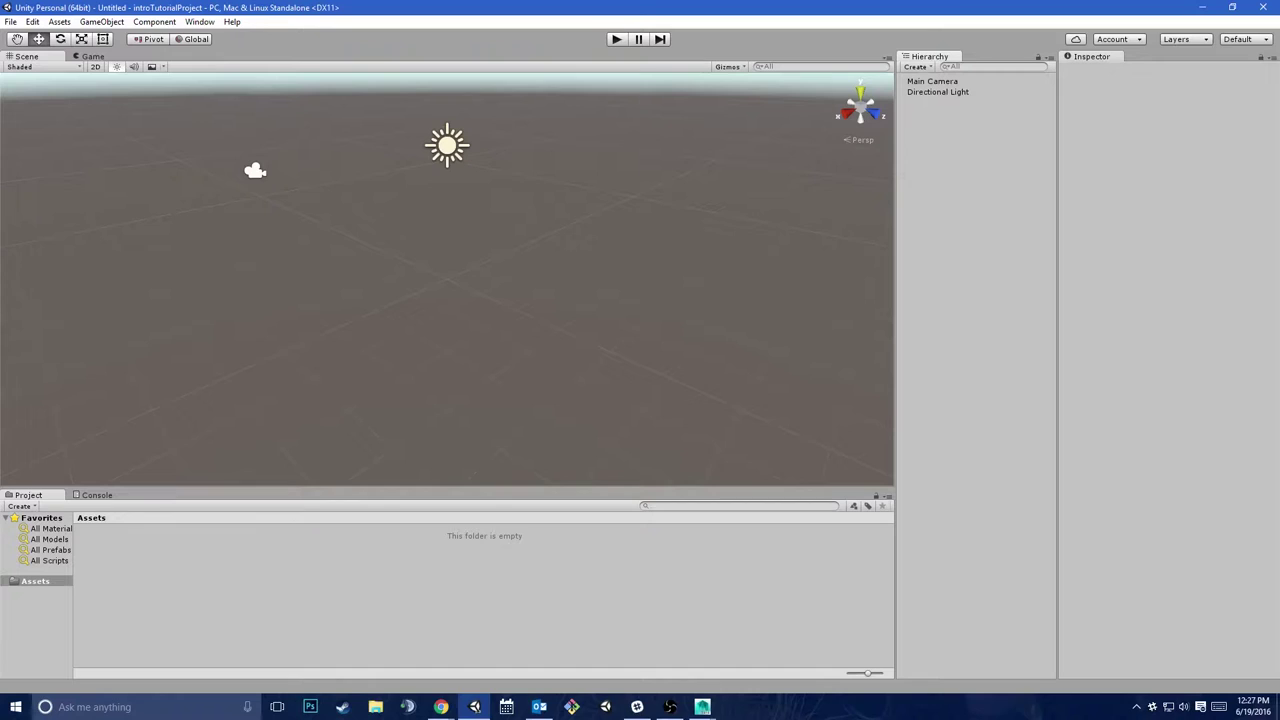
Step: Check the panel options of the Hierarchy and the Inspector for maximizing, closing and adding tabs
left_click(1049, 58)
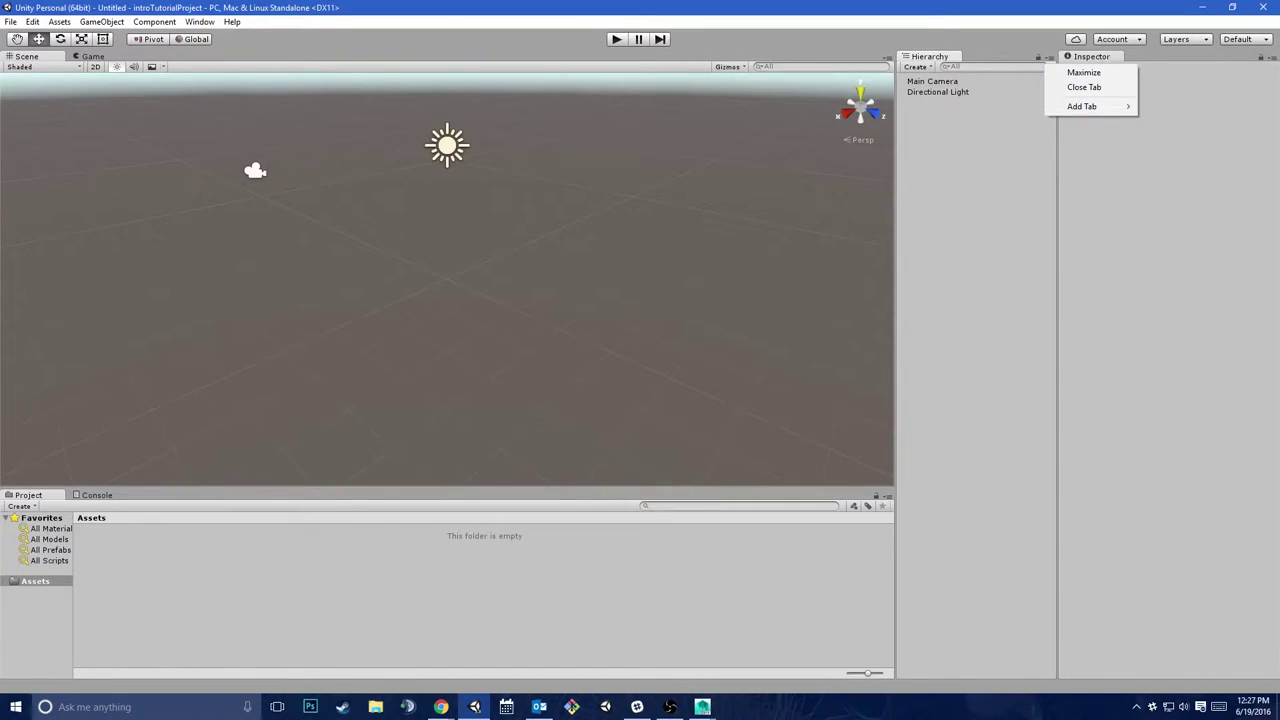
left_click(1270, 57)
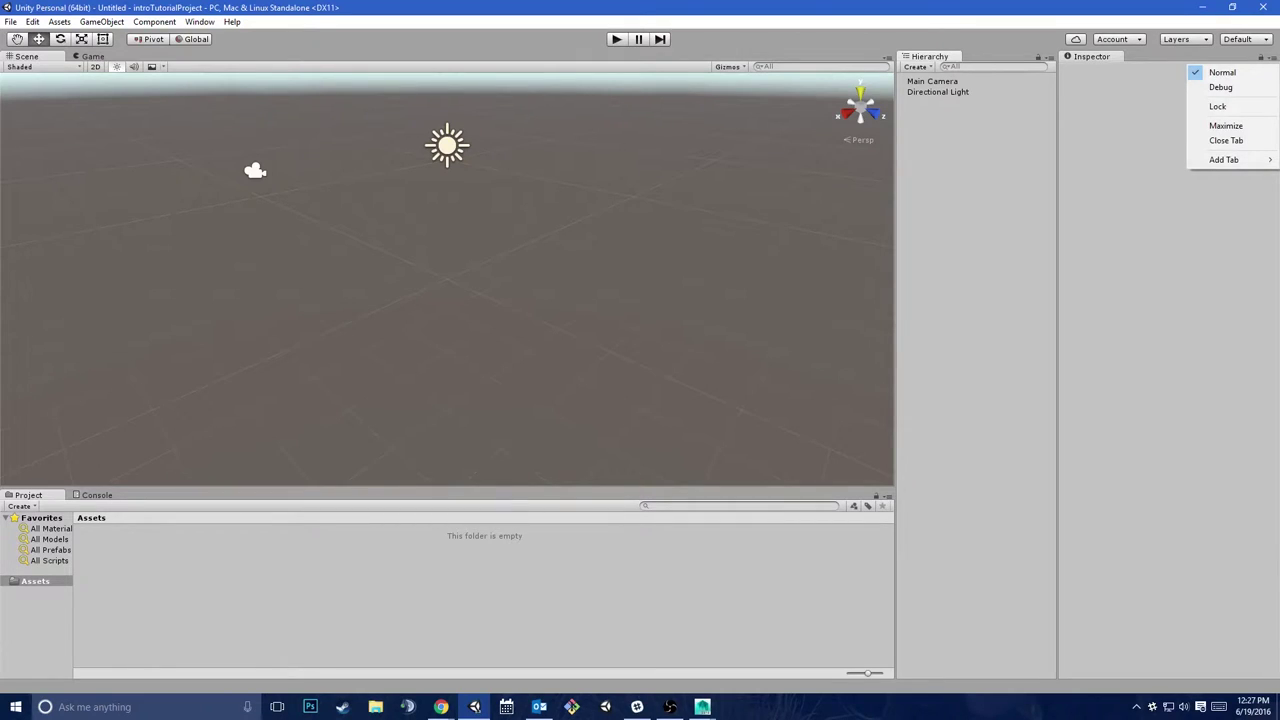
key("Escape")
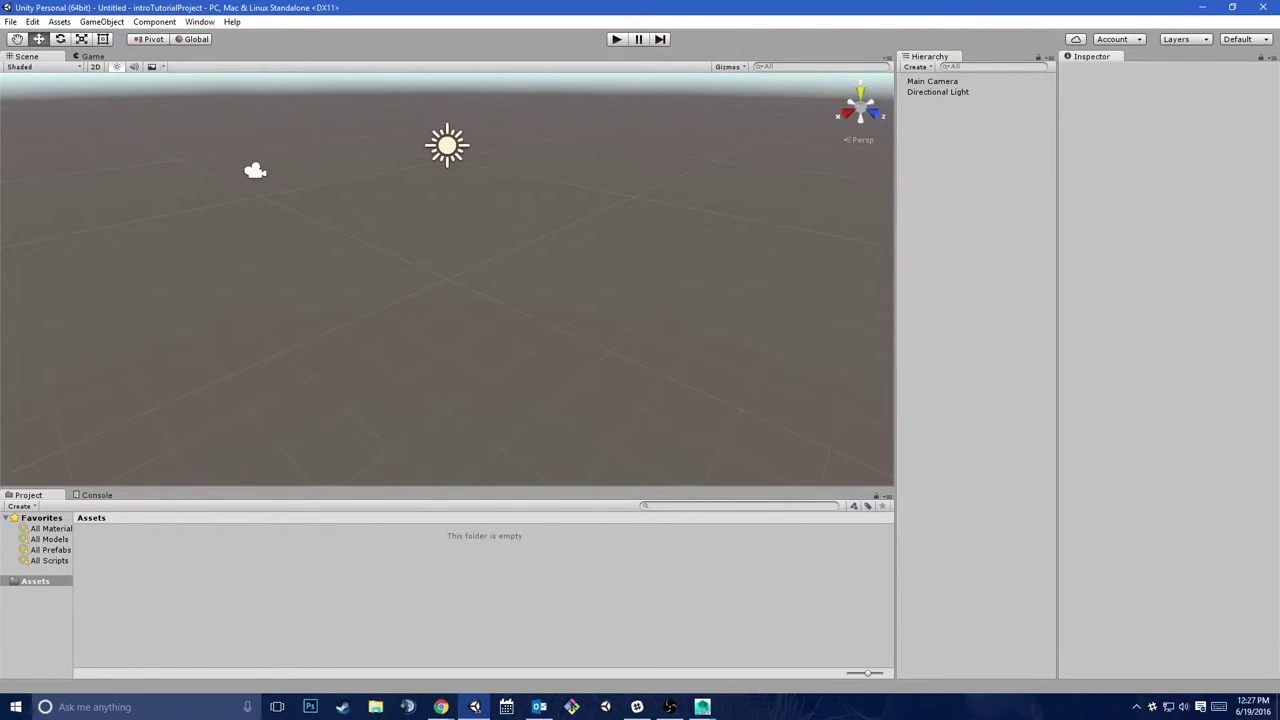
left_click(1049, 58)
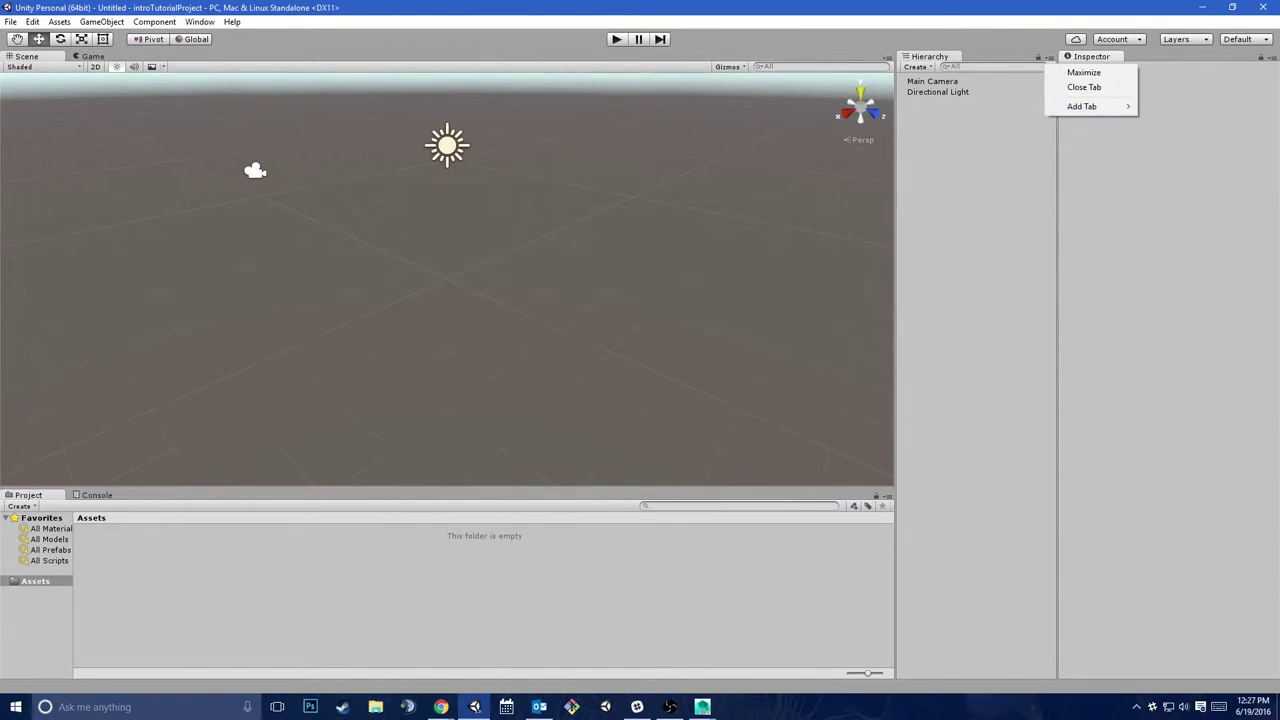
key("Escape")
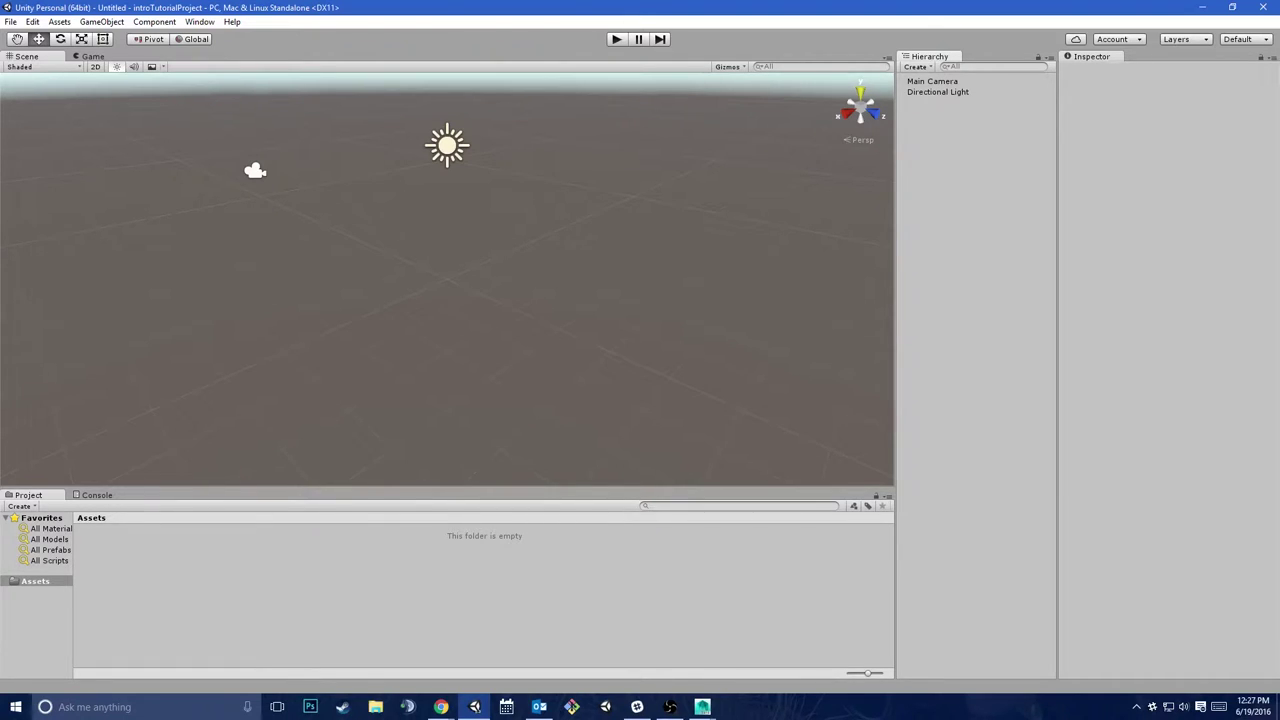
key("super")
type("paint")
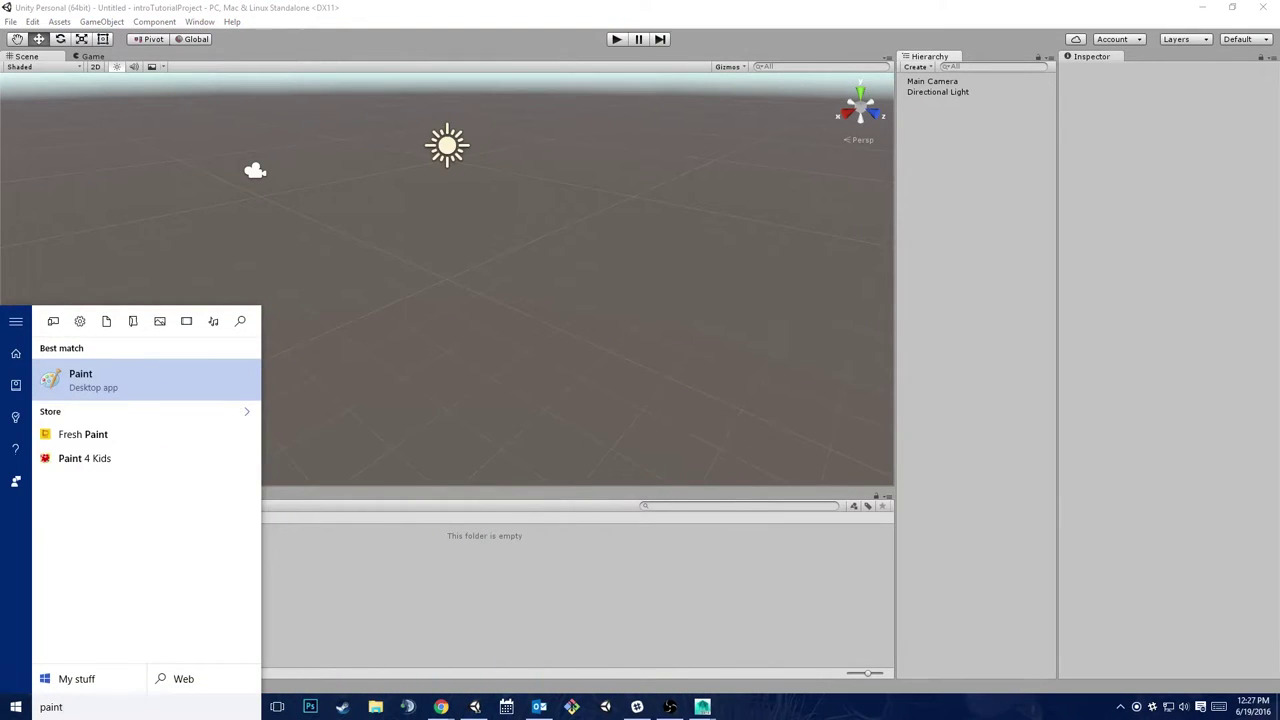
key("Return")
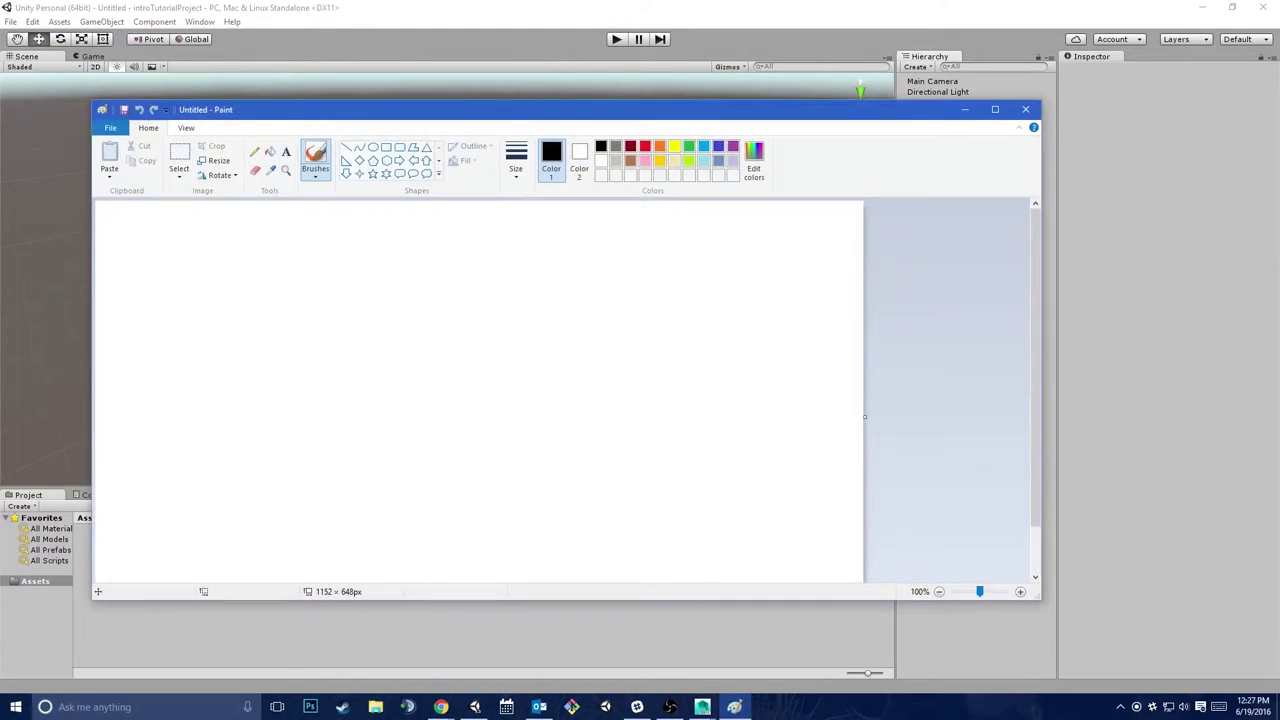
key("alt+F4")
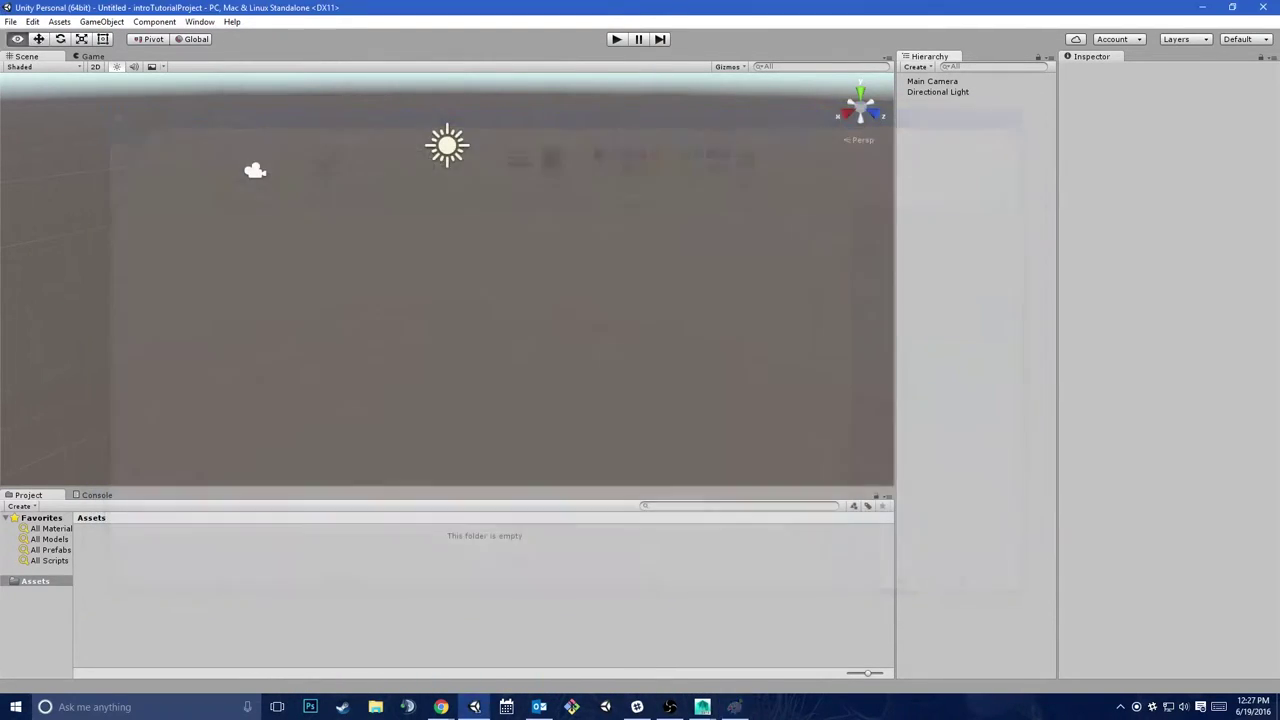
Step: Open Notepad and snap its blank window to the left half of the screen over the Unity editor
key("super")
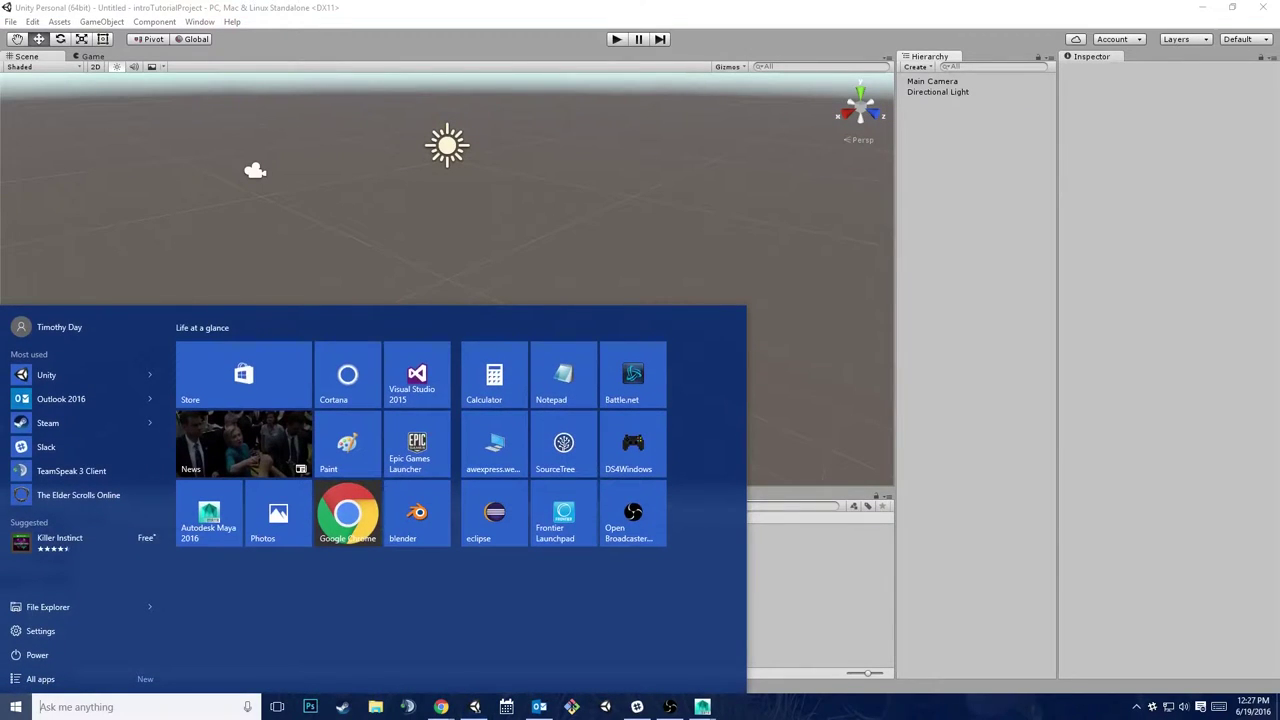
type("note")
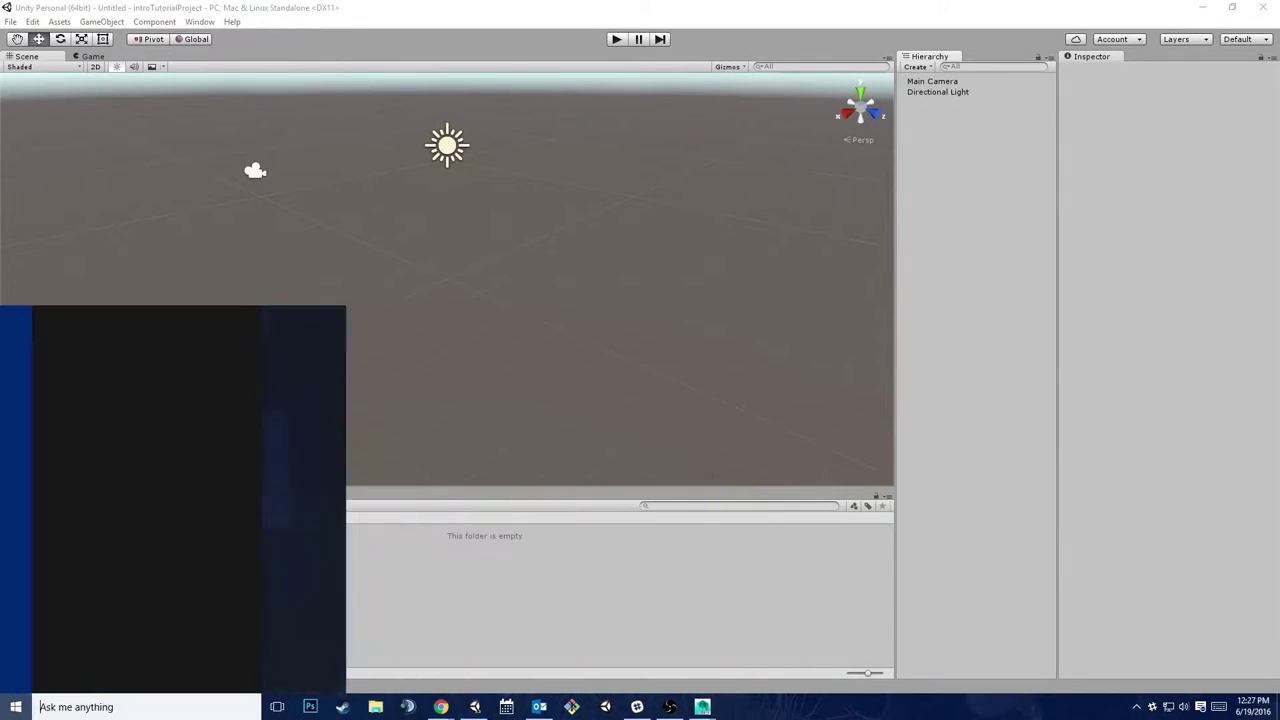
key("Return")
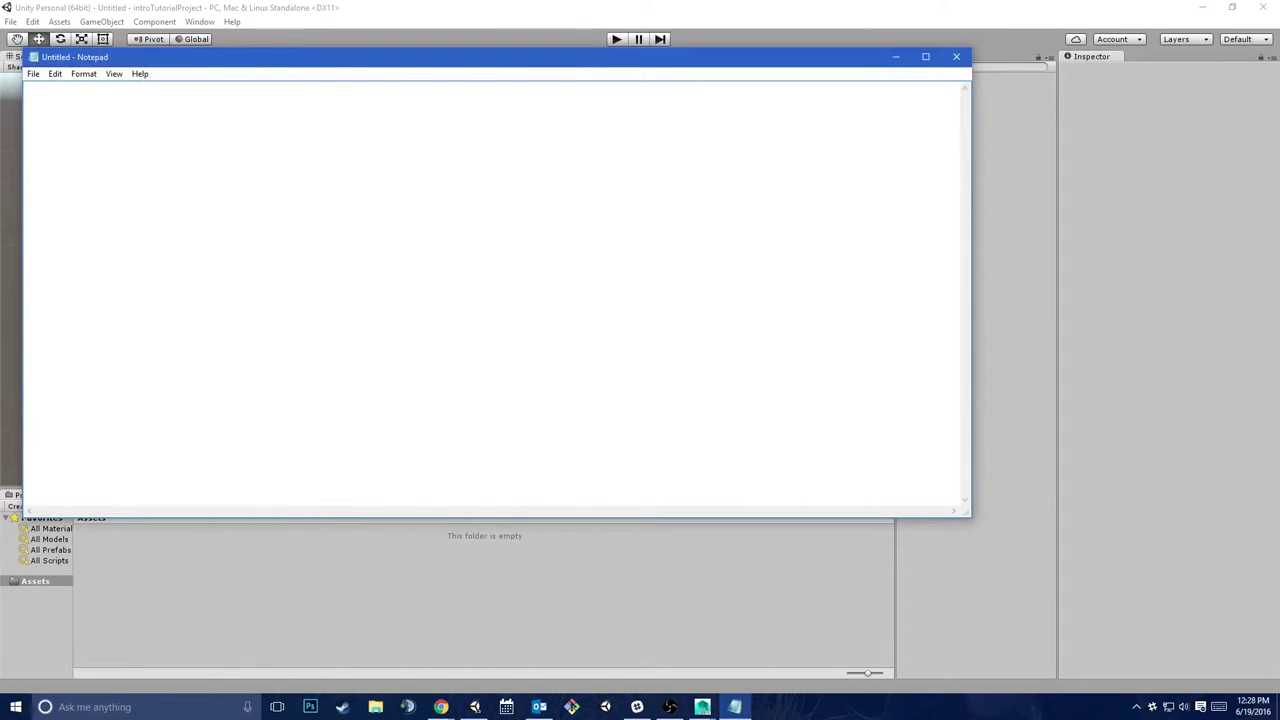
left_click_drag(454, 57, 0, 480)
left_click(300, 400)
left_click(780, 380)
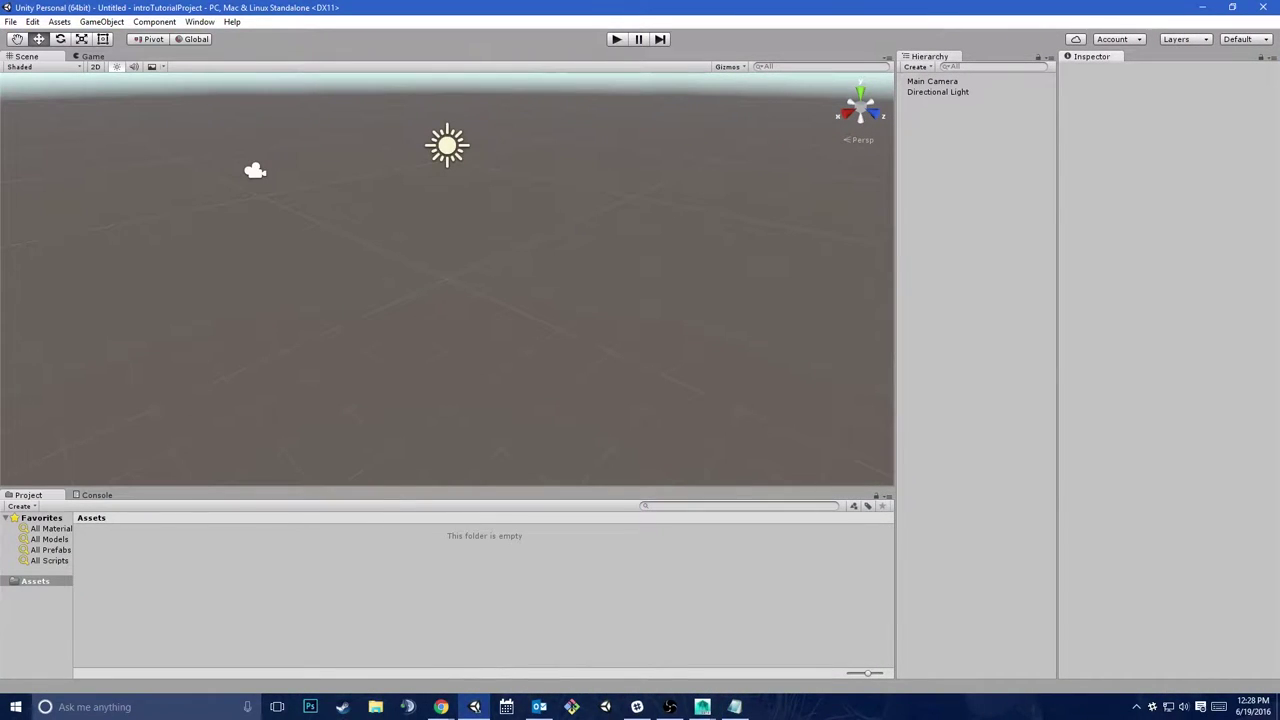
Step: Write the notes "Game Logic", "Drawing things to screen" and "Editor" on three separate lines in Notepad
key("alt+Tab")
type("Game Logic")
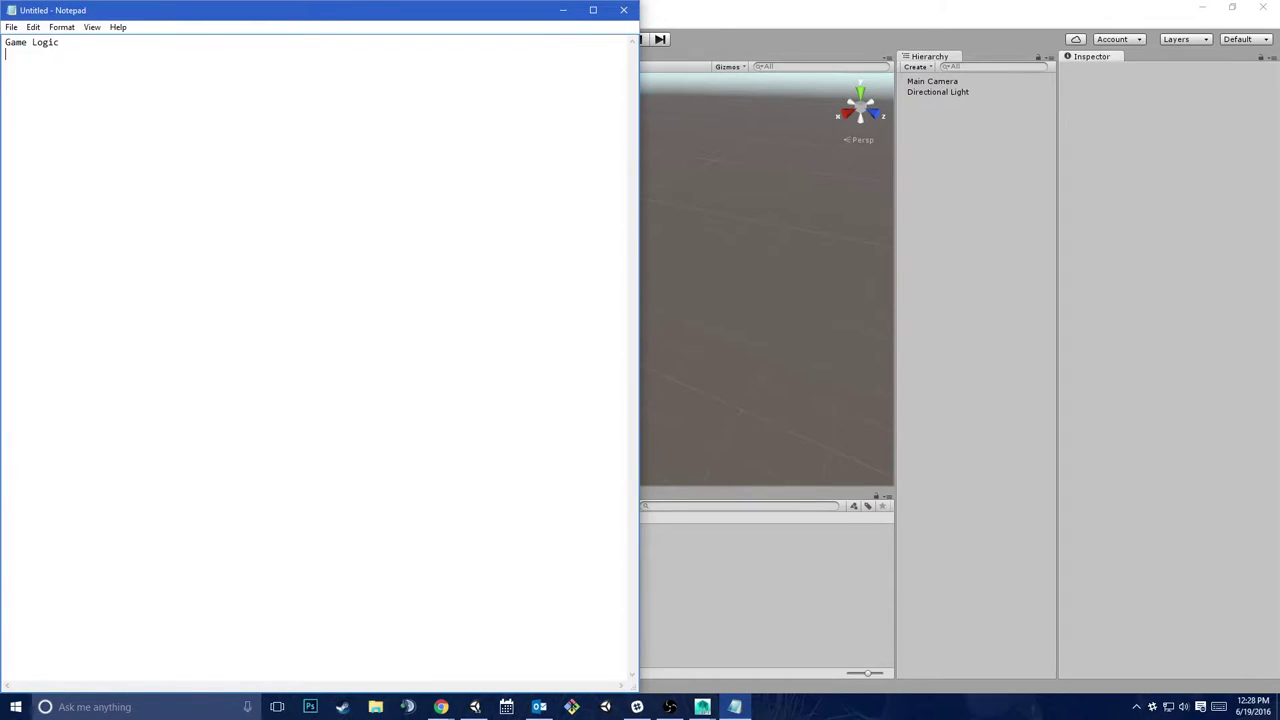
key("Return")
type("Drawing thign")
key("BackSpace")
key("BackSpace")
key("BackSpace")
type("ngs to screen")
key("Return")
type("Editor")
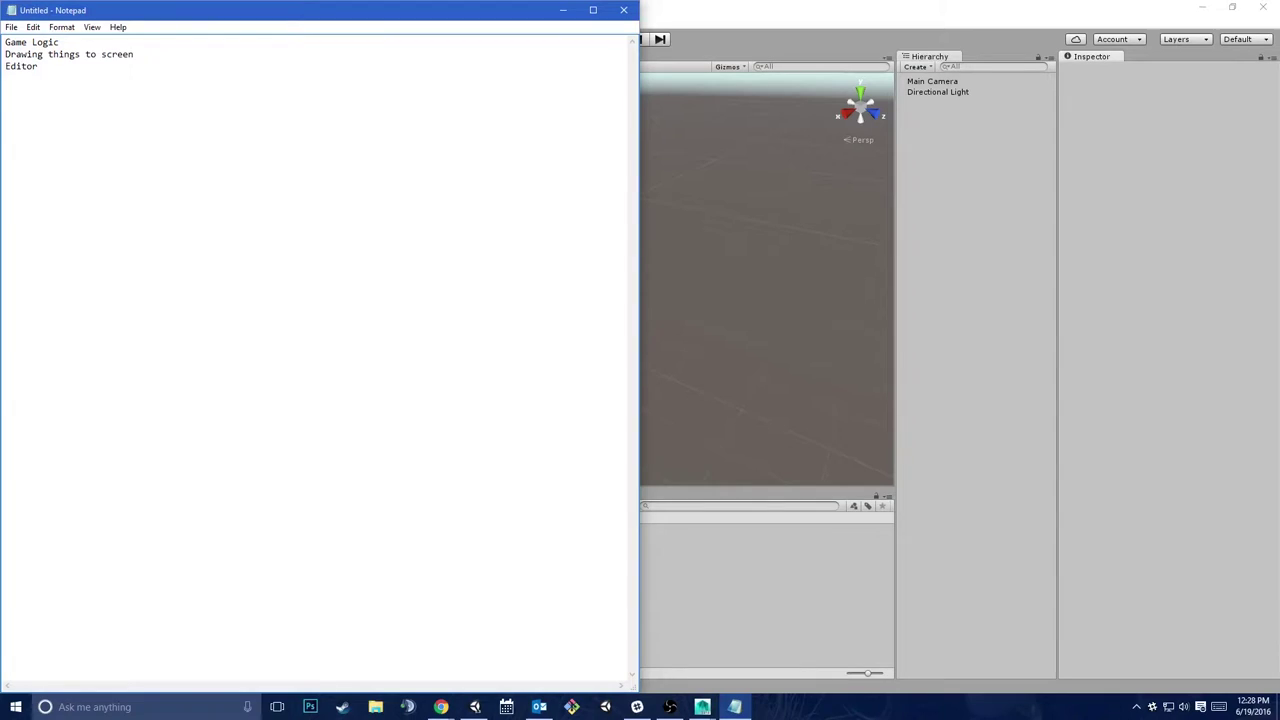
Step: Switch back to Unity and look at the Game view before returning to the Scene view
key("alt+Tab")
key("alt+Tab")
key("alt+Tab")
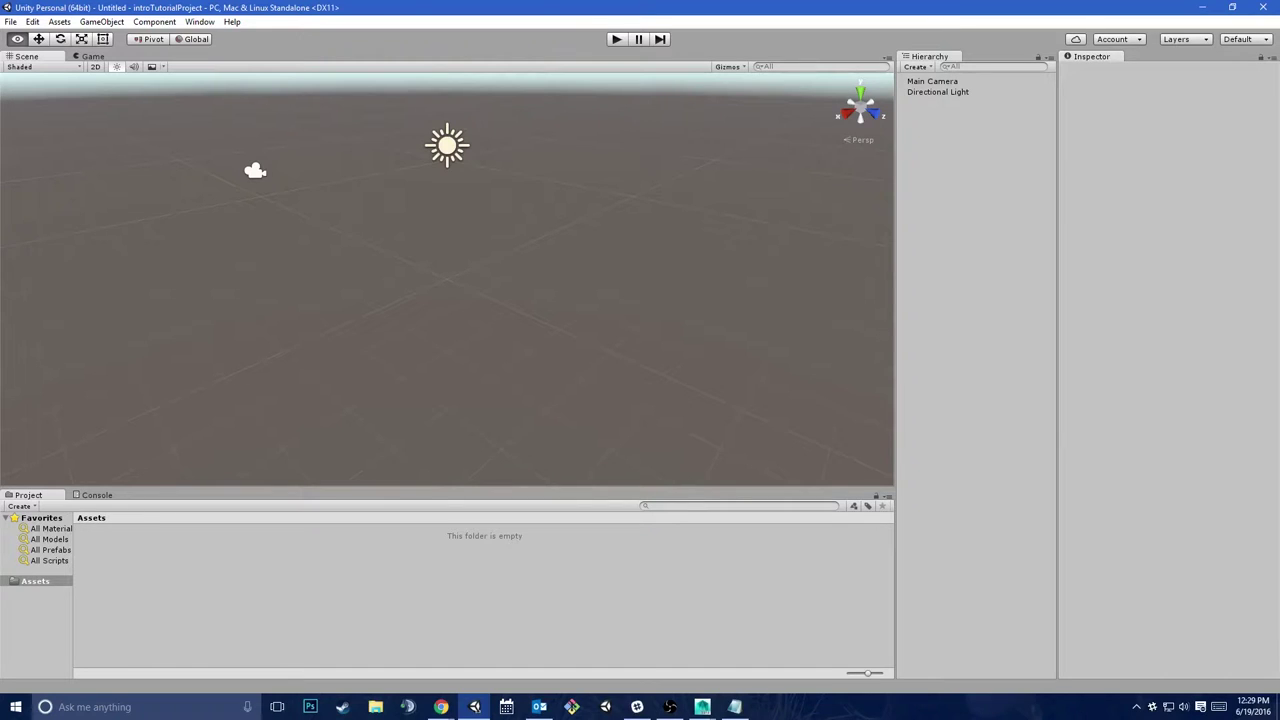
key("w")
key("ctrl+2")
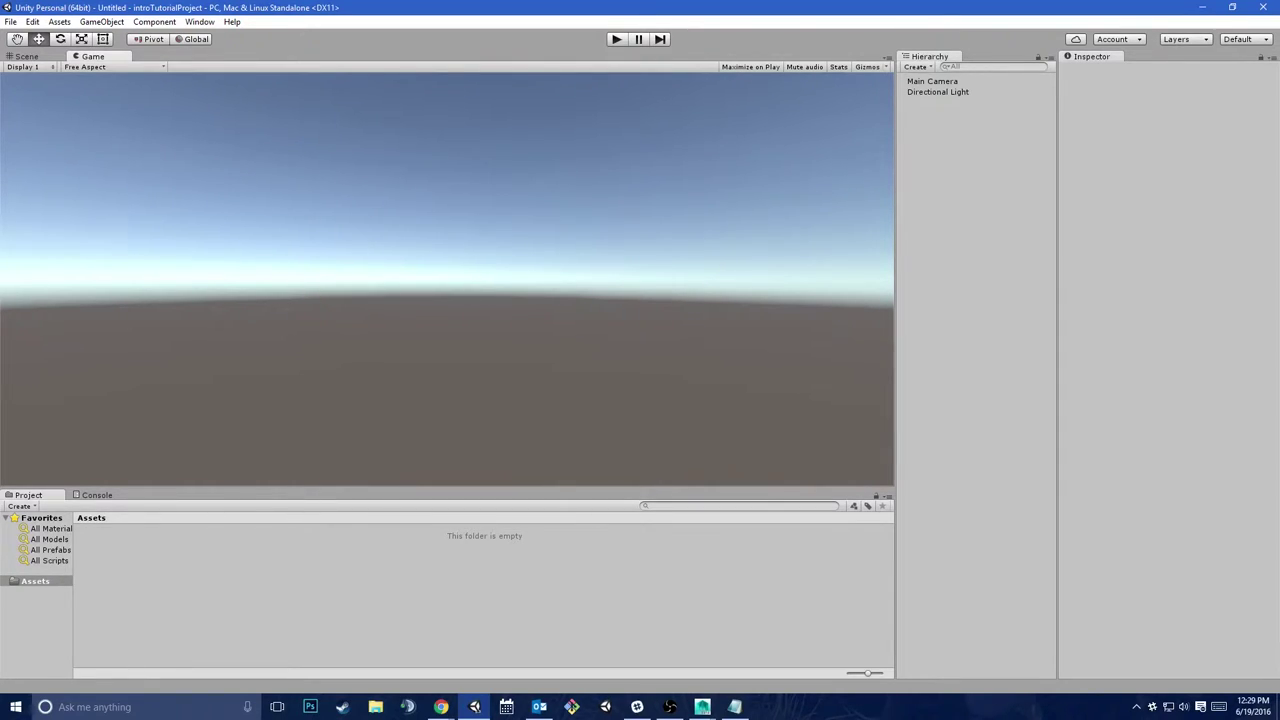
key("ctrl+1")
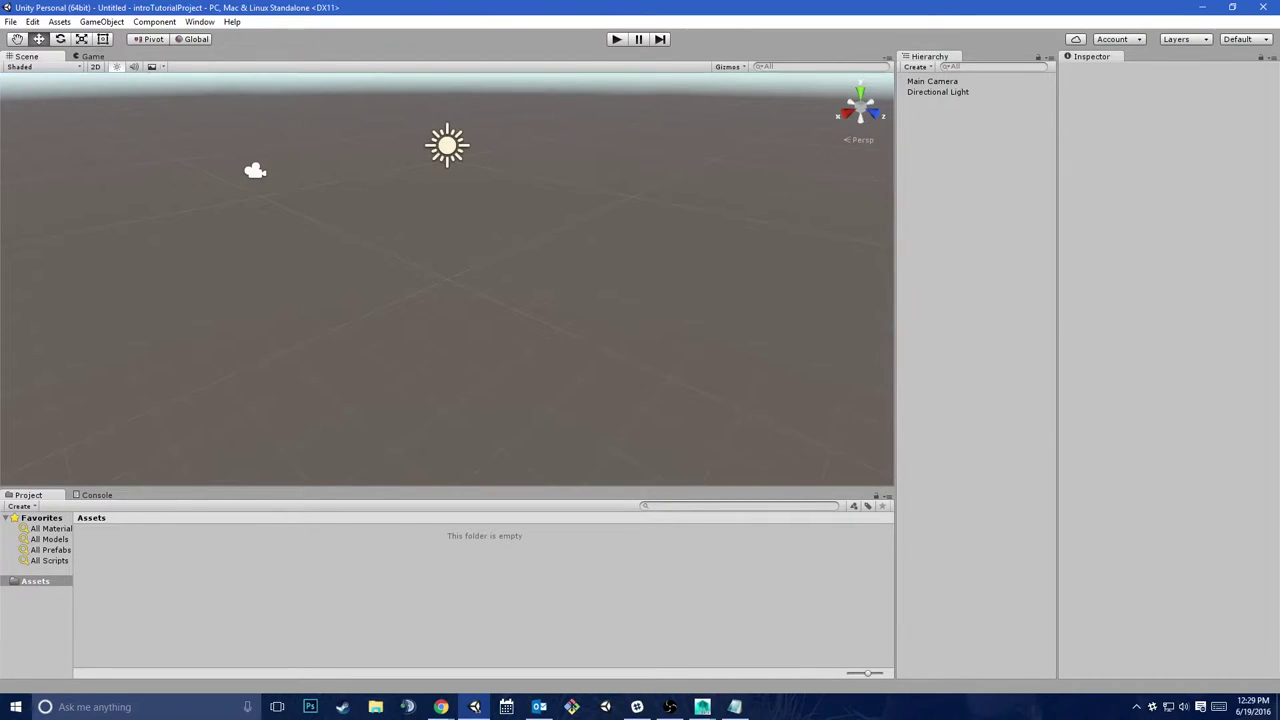
Step: Make the Scene area slightly taller and dock the Project panel as a tab beside the Game view
left_click_drag(447, 487, 447, 490)
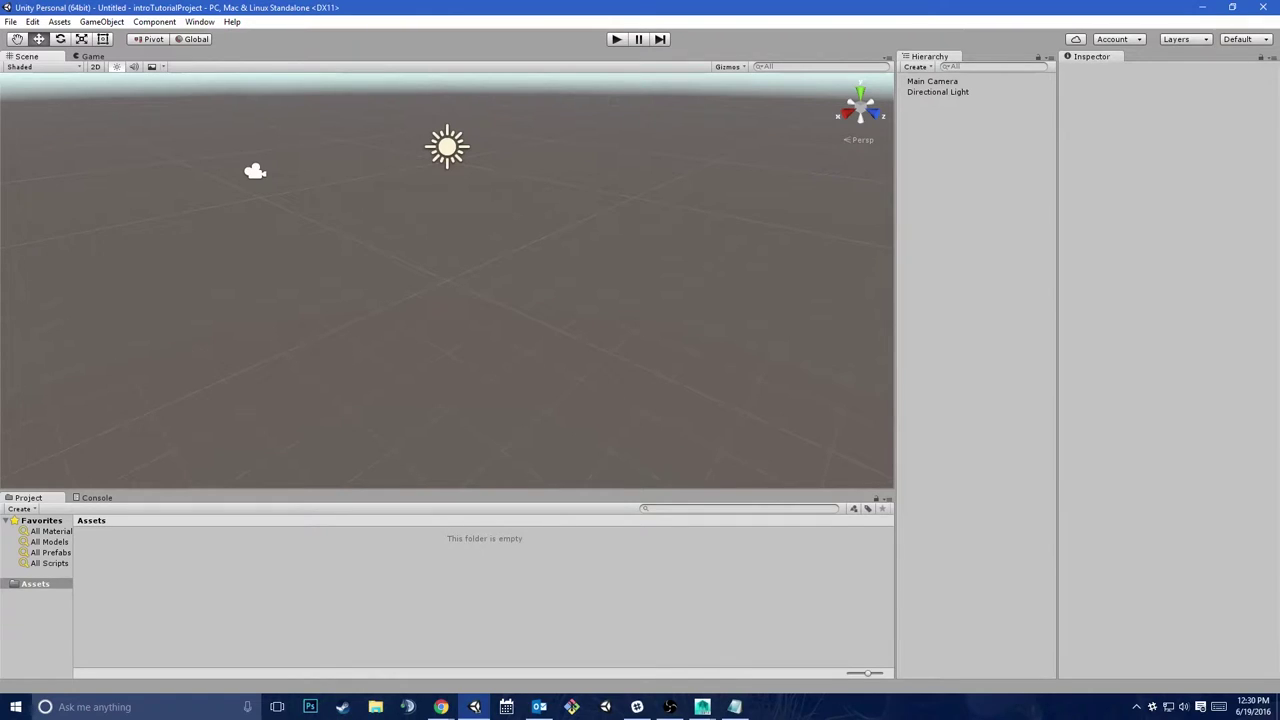
left_click_drag(28, 497, 170, 56)
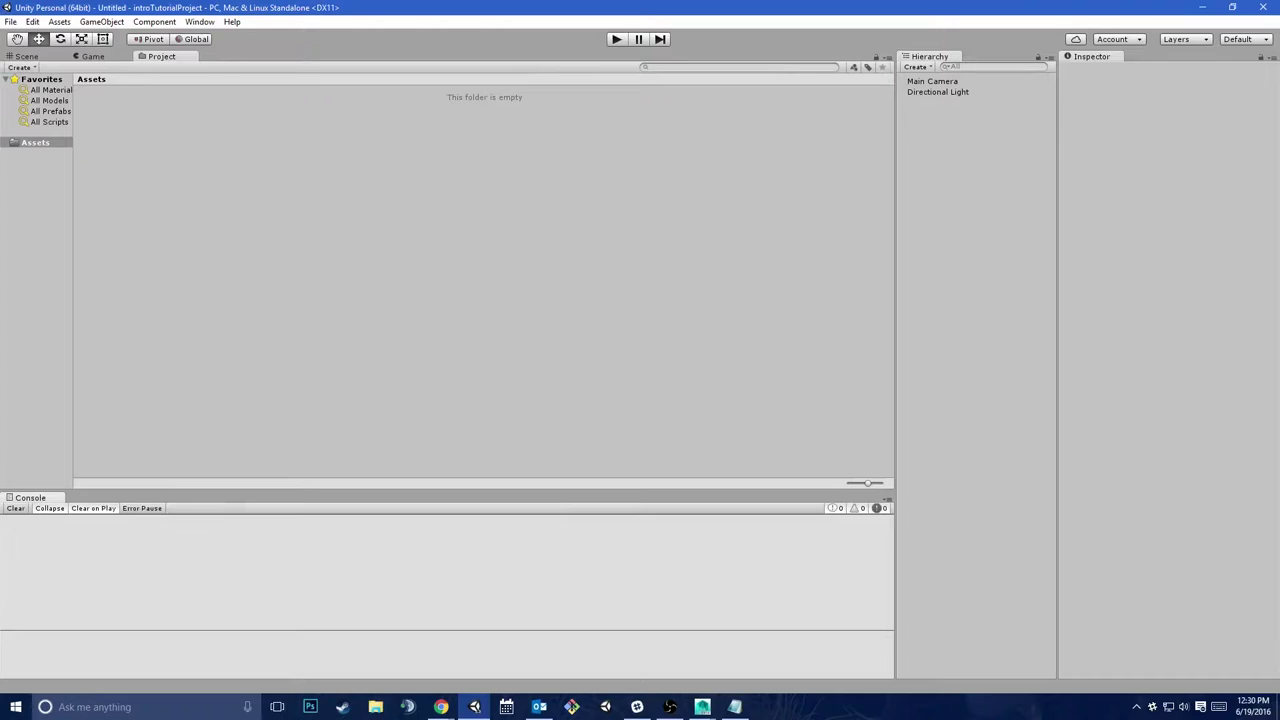